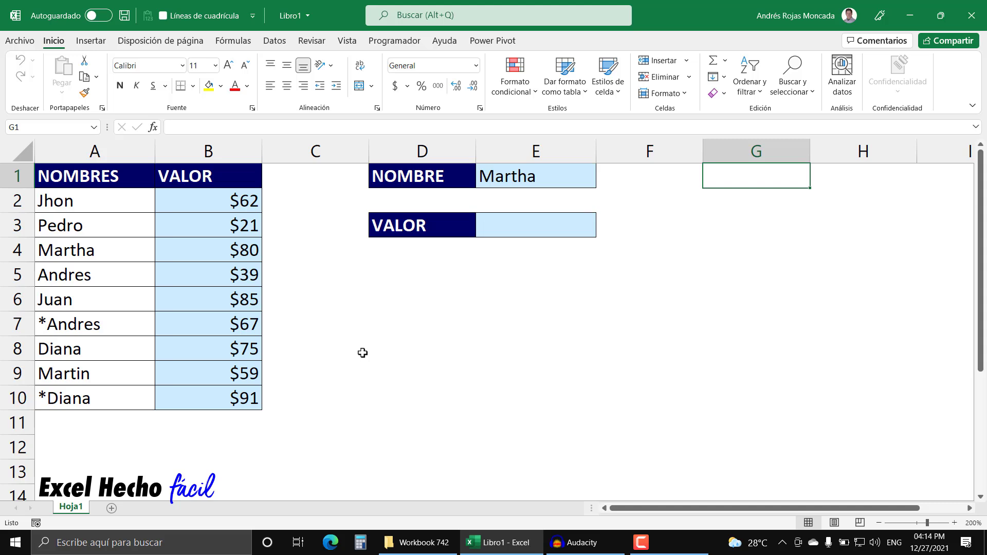
# Step: Select the A2:B10 name/value table, then check E1's name list, keeping Martha chosen
pyautogui.moveTo(119, 211)
pyautogui.mouseDown()
pyautogui.moveTo(191, 203)
pyautogui.moveTo(196, 401)
pyautogui.mouseUp()
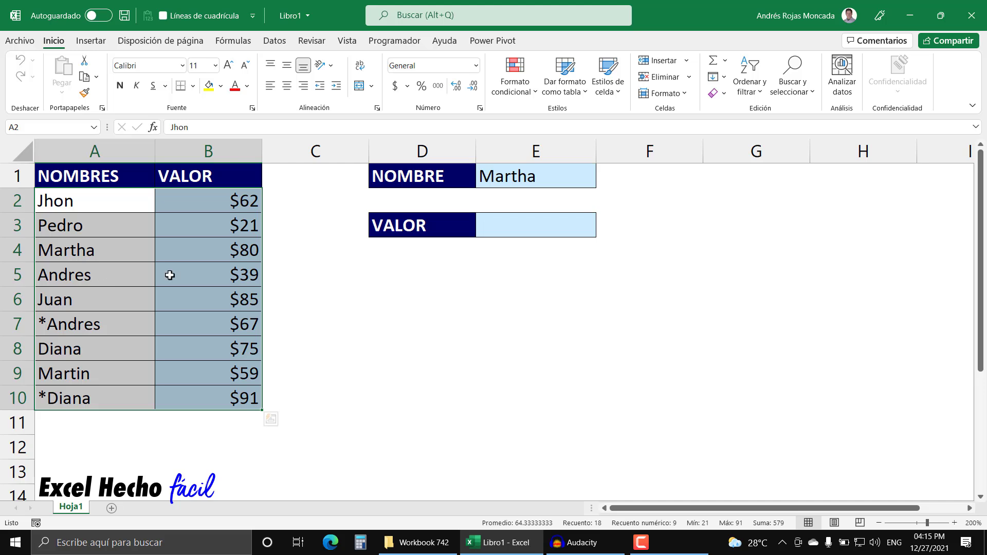
pyautogui.moveTo(404, 180); pyautogui.dragTo(511, 176)
pyautogui.click(510, 176)
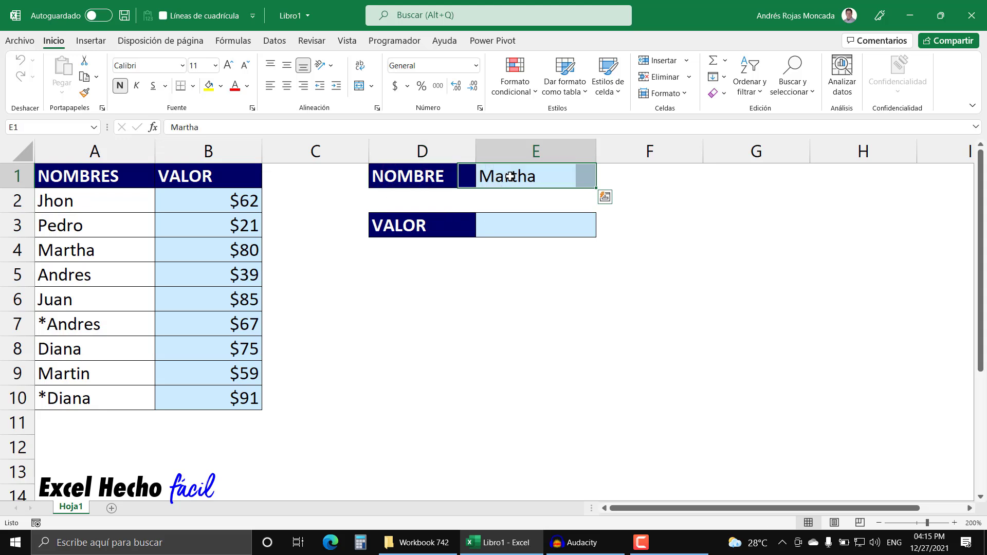
pyautogui.click(602, 183)
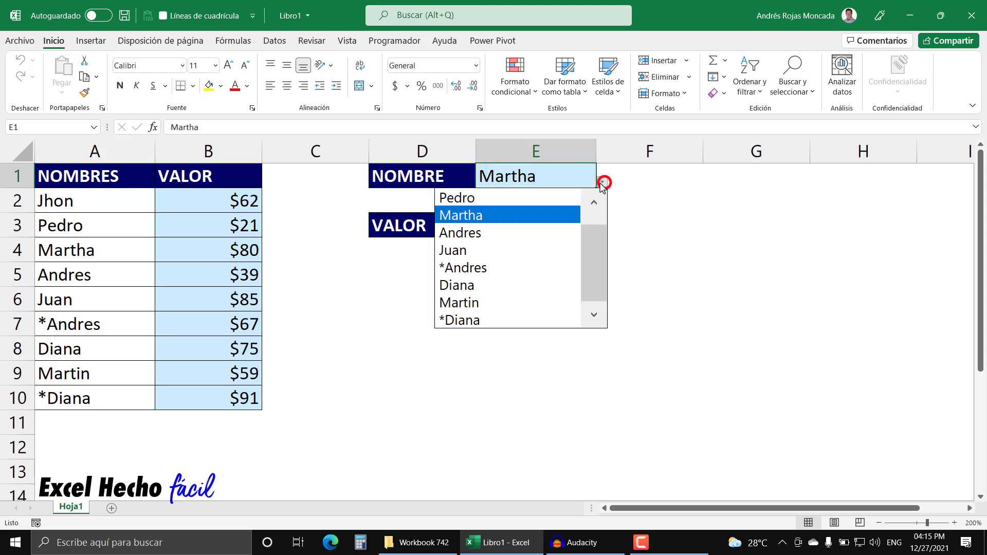
pyautogui.click(478, 186)
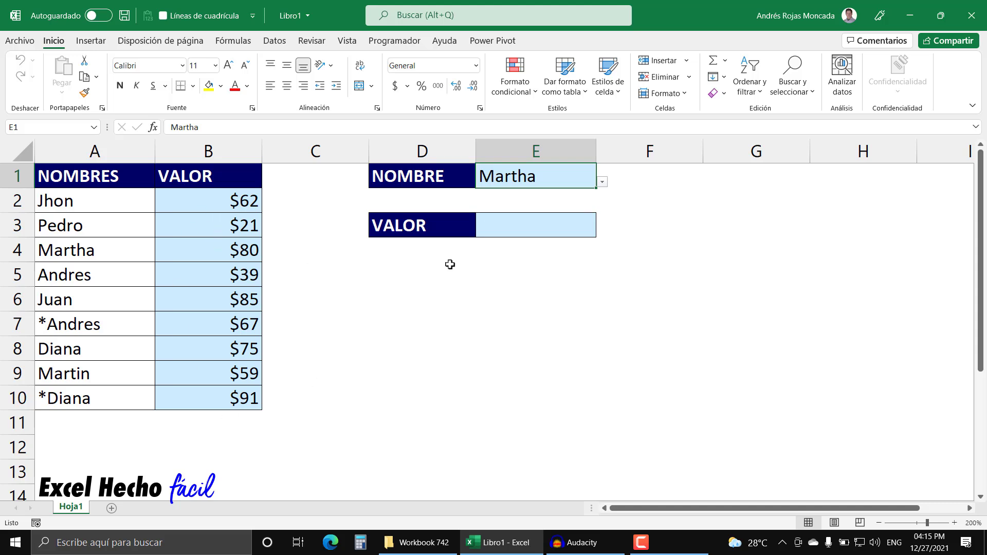
# Step: Build the comparison formula =$A2=$E$1 in cell E5
pyautogui.click(492, 276)
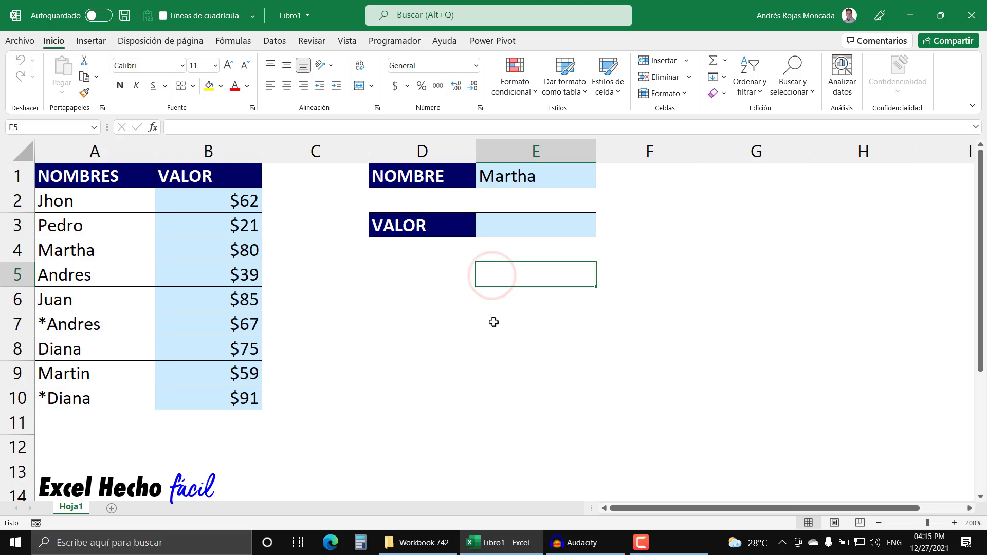
pyautogui.write('=')
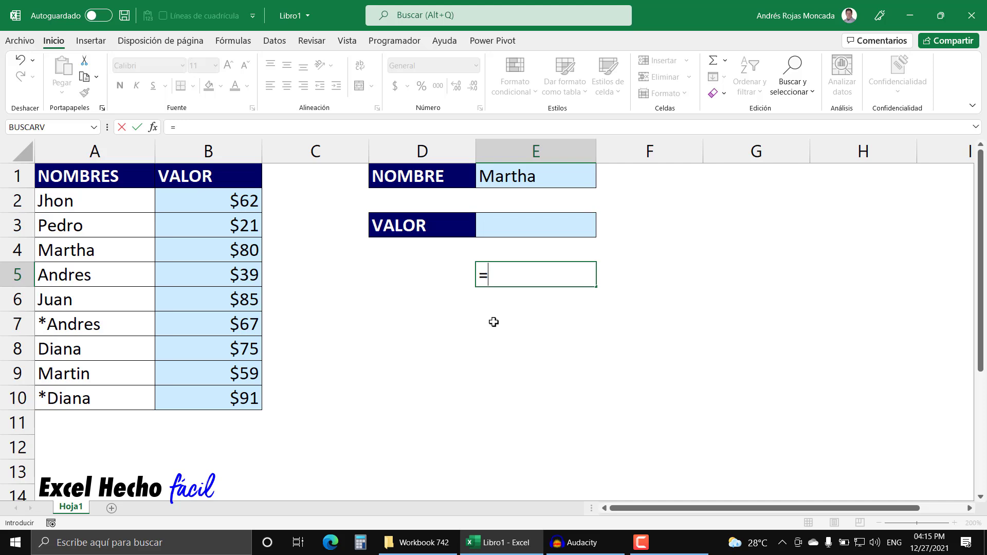
pyautogui.click(127, 206)
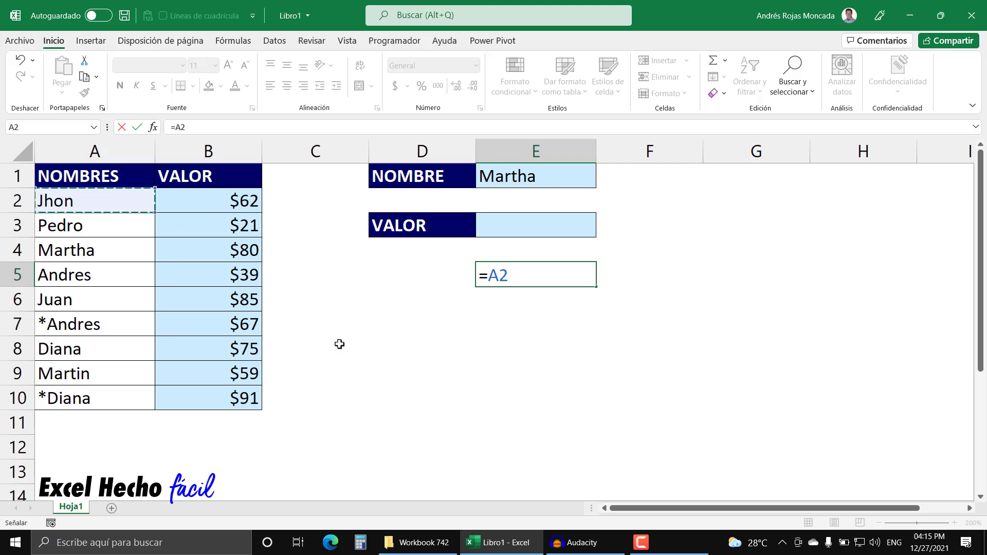
pyautogui.press('F4')
pyautogui.press('F4')
pyautogui.press('F4')
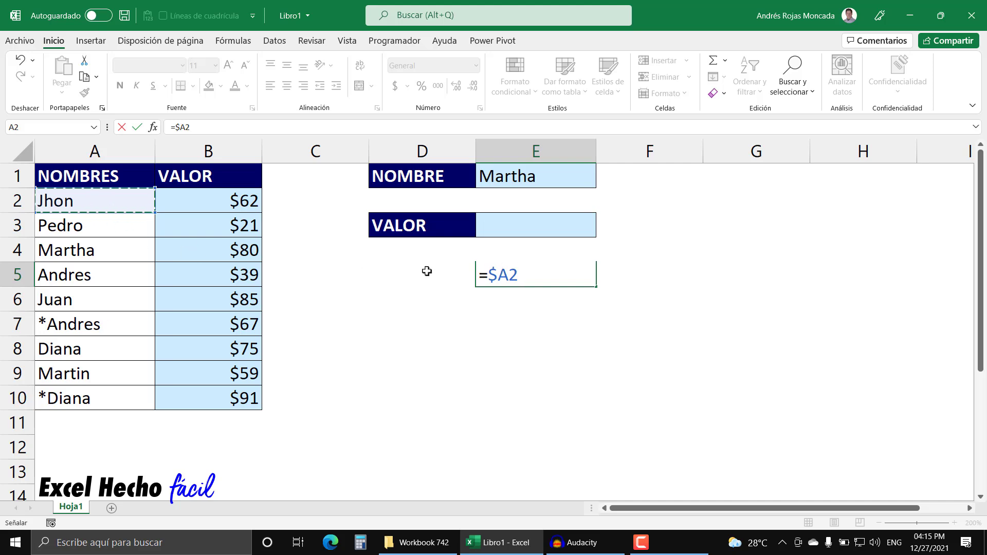
pyautogui.write('=')
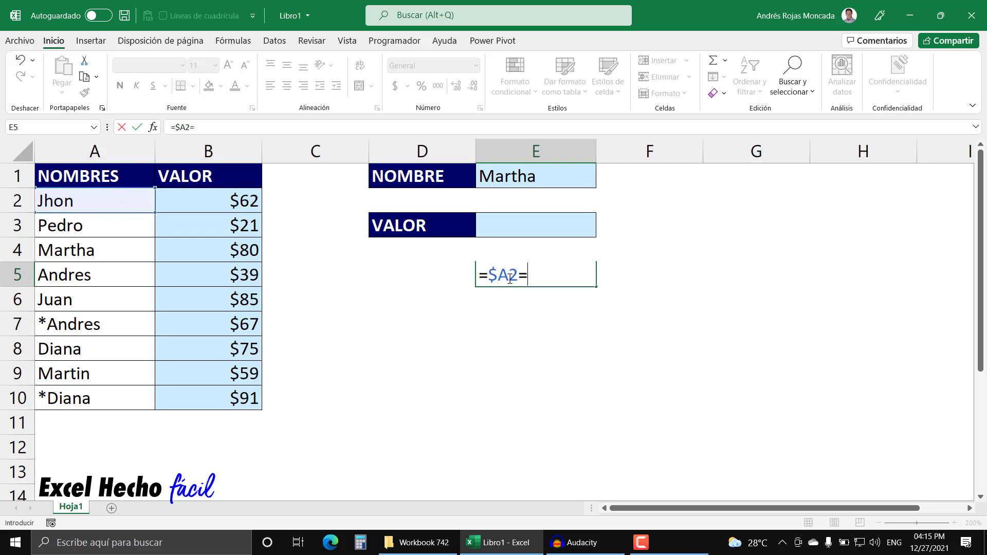
pyautogui.click(511, 177)
pyautogui.press('F4')
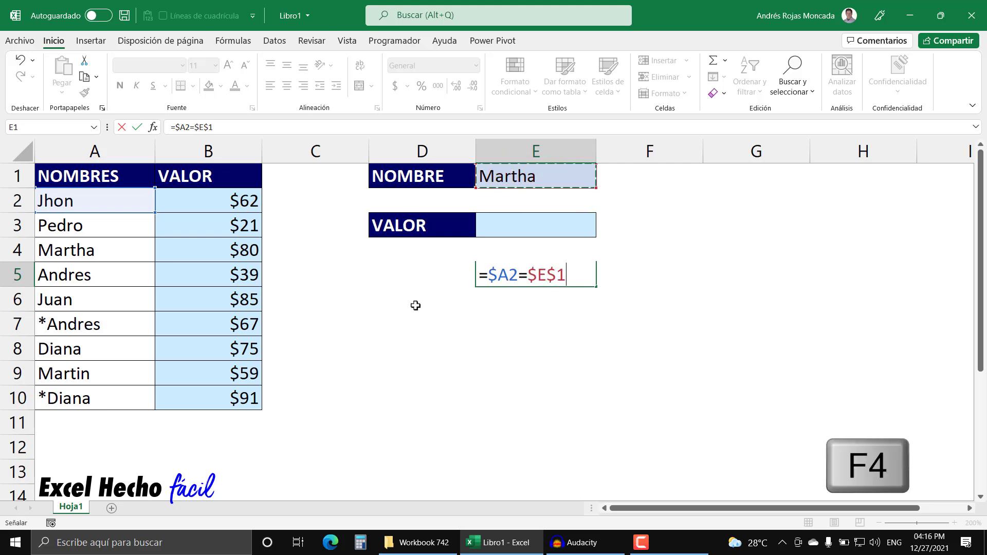
# Step: Copy the formula text, cancel so E5 stays empty, and select A2:B10
pyautogui.moveTo(478, 276); pyautogui.dragTo(566, 275)
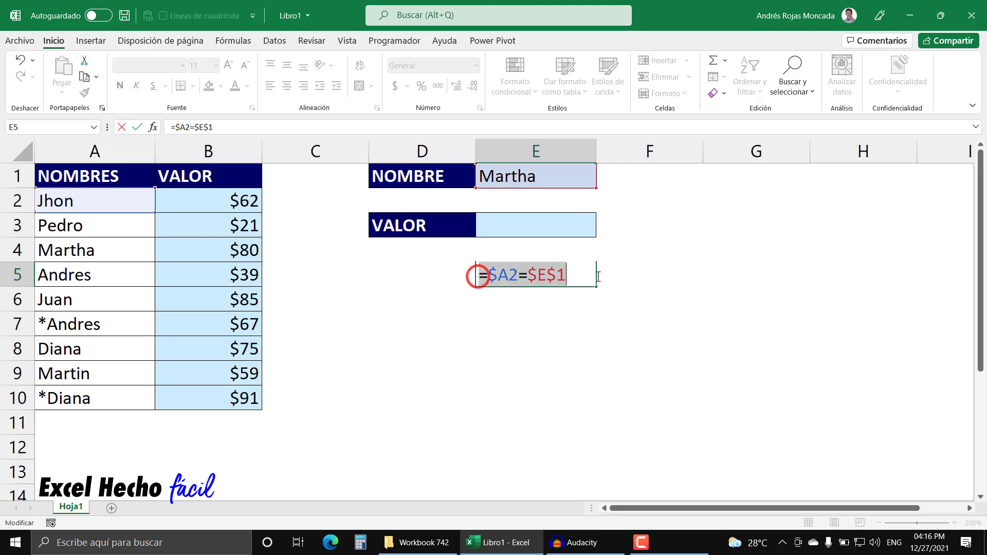
pyautogui.hotkey('ctrl', 'c')
pyautogui.press('Escape')
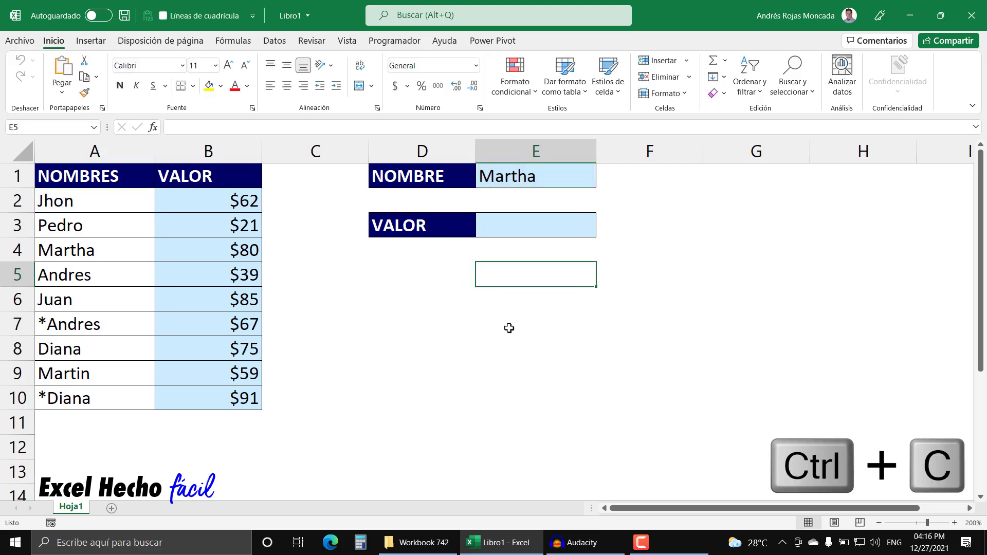
pyautogui.moveTo(94, 200)
pyautogui.mouseDown()
pyautogui.moveTo(205, 286)
pyautogui.moveTo(198, 410)
pyautogui.moveTo(201, 397)
pyautogui.mouseUp()
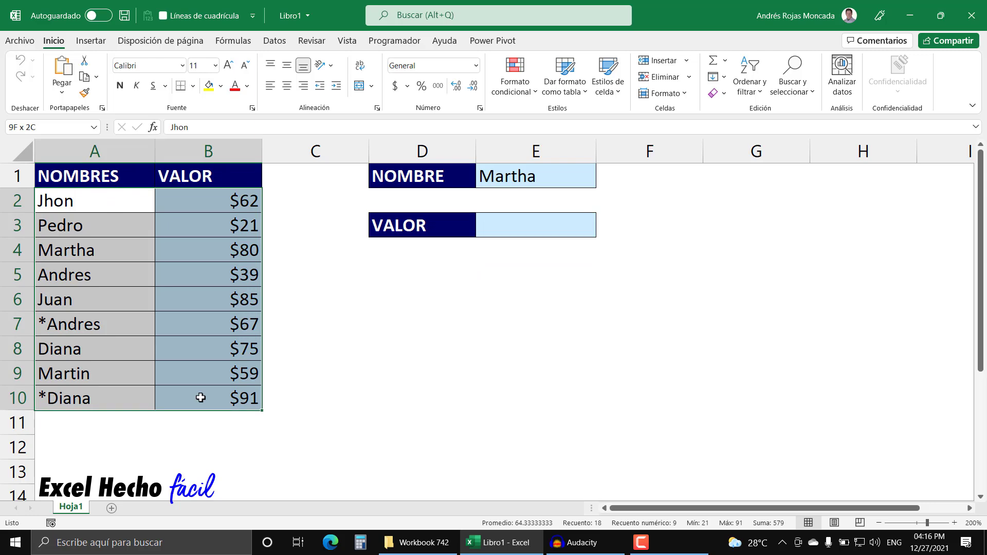
# Step: Start a new formula-based conditional formatting rule using =$A2=$E$1
pyautogui.click(526, 93)
pyautogui.click(524, 266)
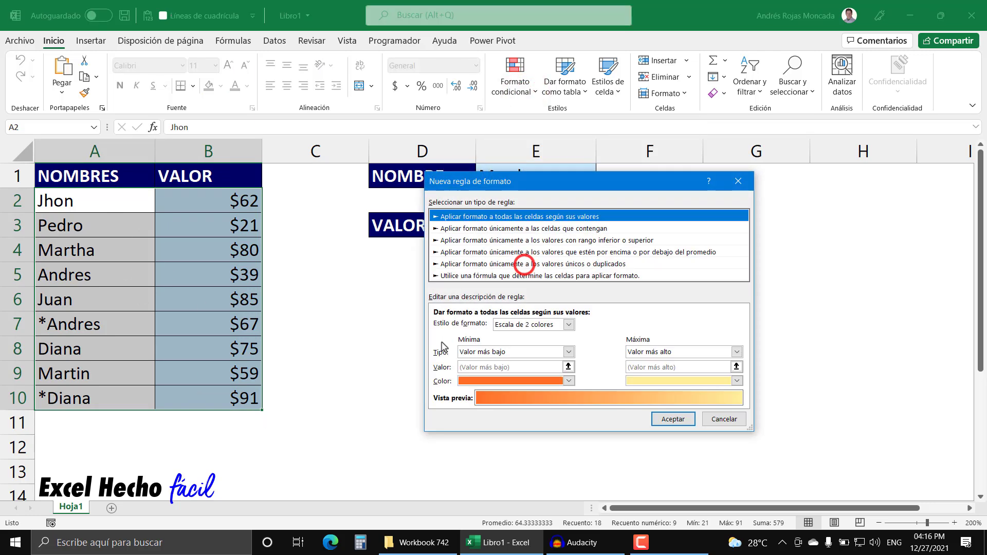
pyautogui.press('Escape')
pyautogui.press('alt')
pyautogui.press('o')
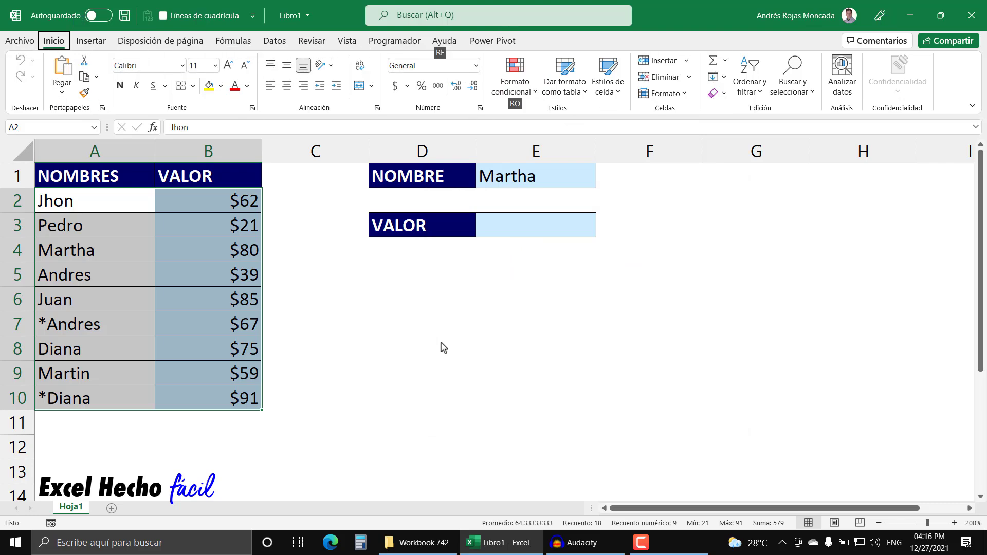
pyautogui.press('l')
pyautogui.press('n')
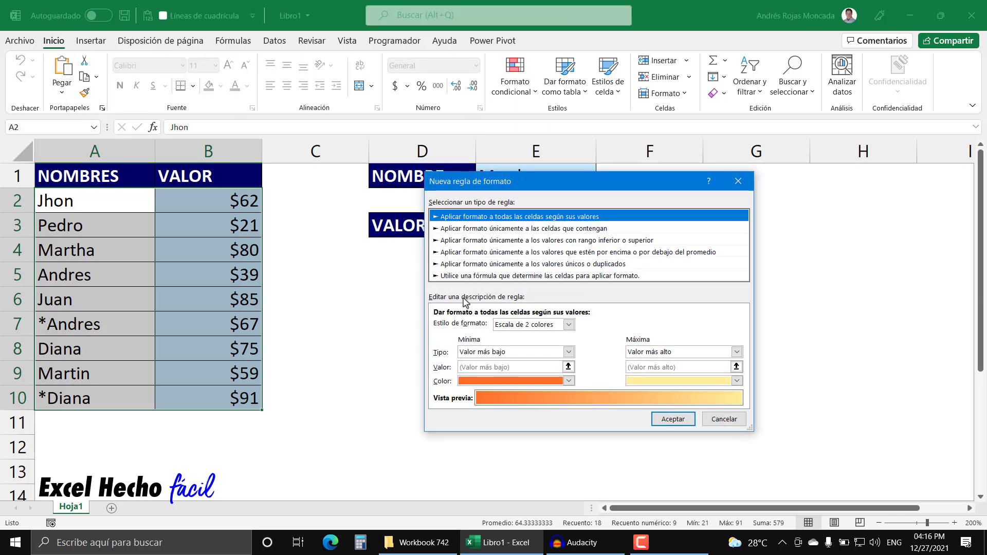
pyautogui.click(468, 276)
pyautogui.click(474, 326)
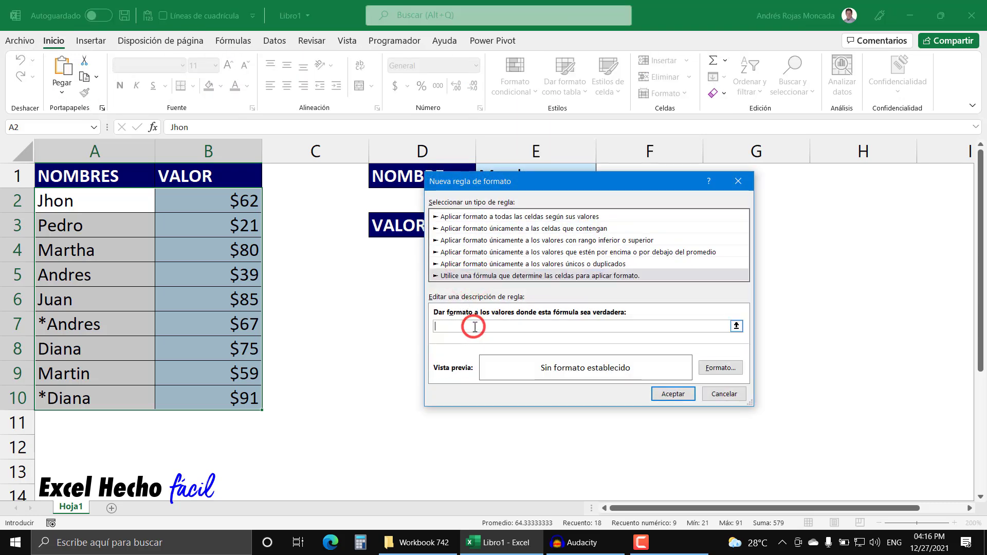
pyautogui.hotkey('ctrl', 'v')
# Step: Give the rule a blue fill with white font and apply it
pyautogui.click(723, 367)
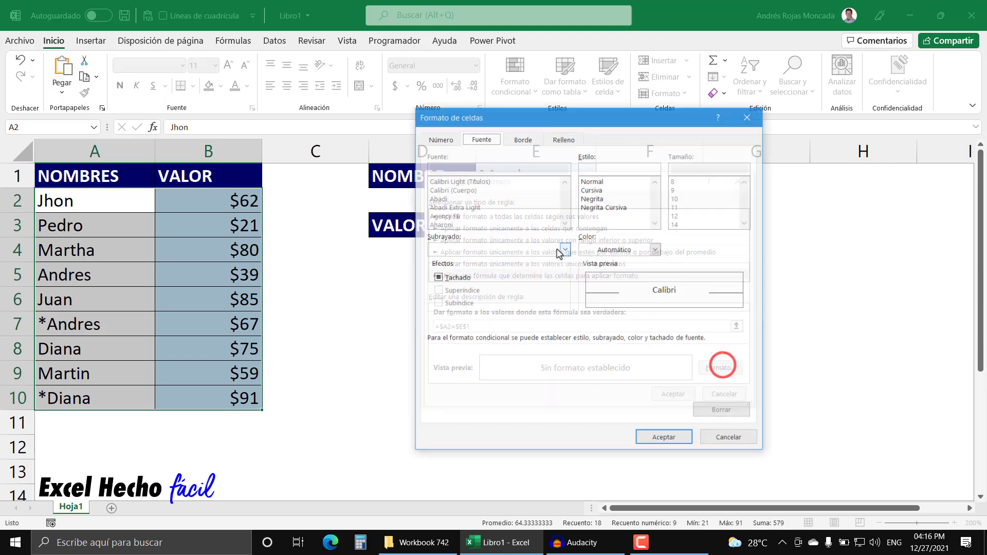
pyautogui.click(564, 138)
pyautogui.click(518, 261)
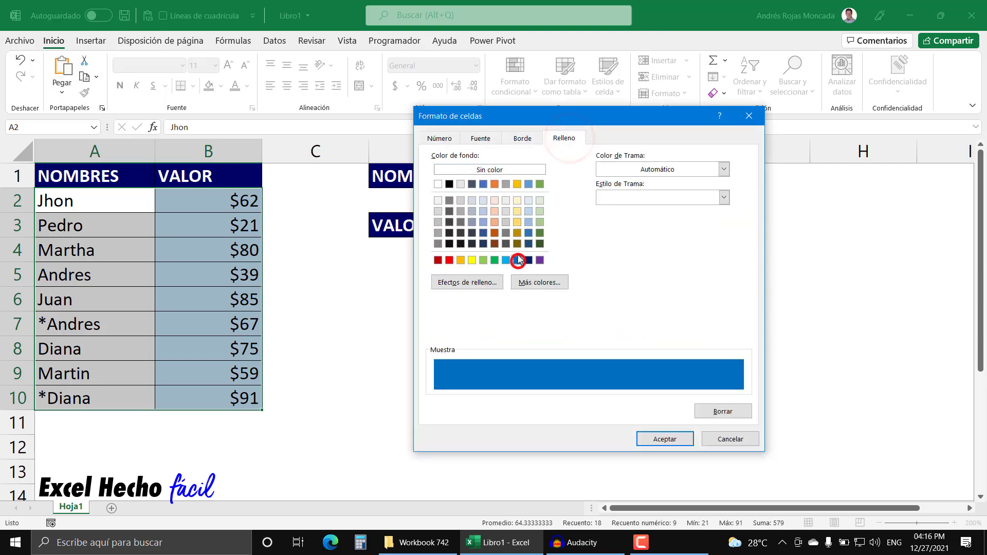
pyautogui.click(481, 138)
pyautogui.click(655, 249)
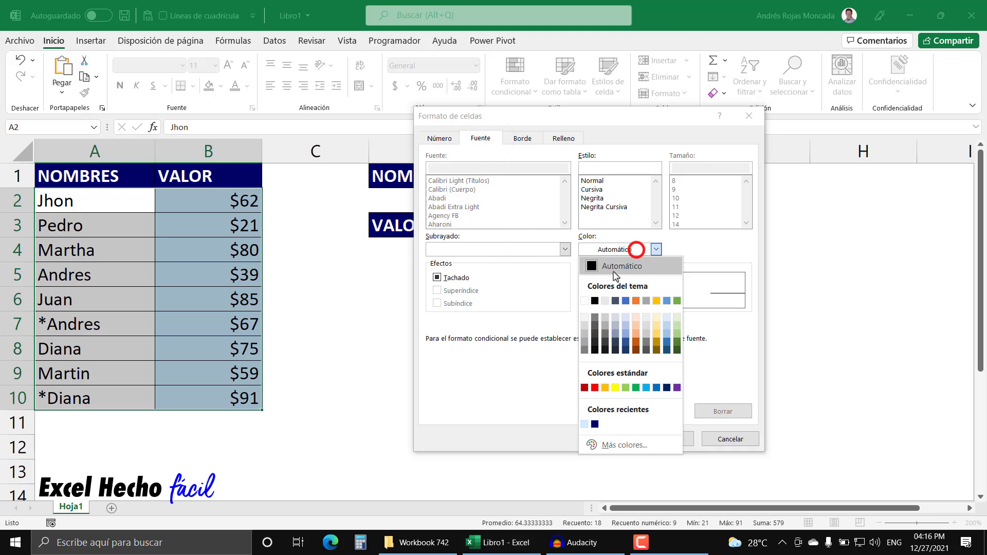
pyautogui.click(590, 304)
pyautogui.click(661, 439)
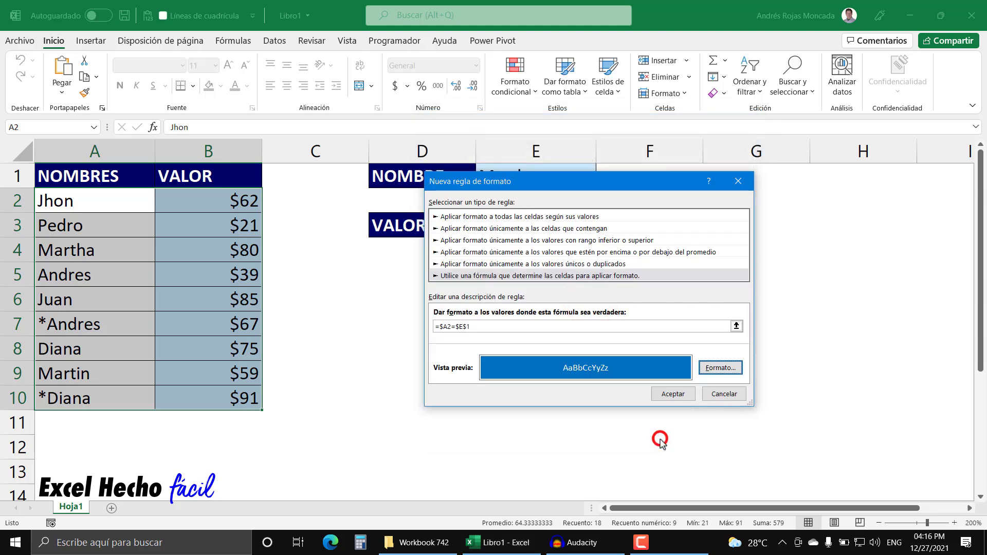
pyautogui.click(666, 398)
# Step: Check Martha's $80 row, then try *Andres and Andres in E1
pyautogui.click(82, 254)
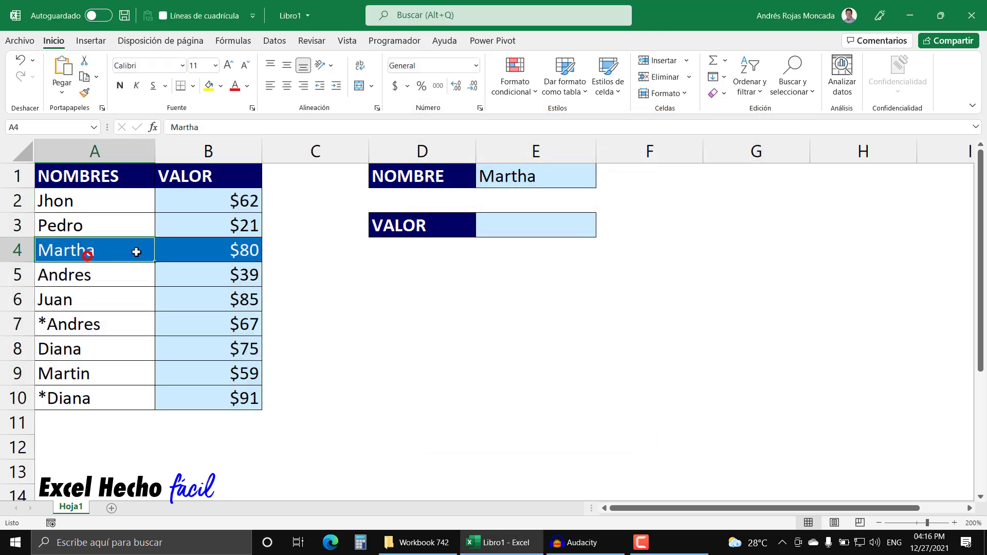
pyautogui.click(202, 251)
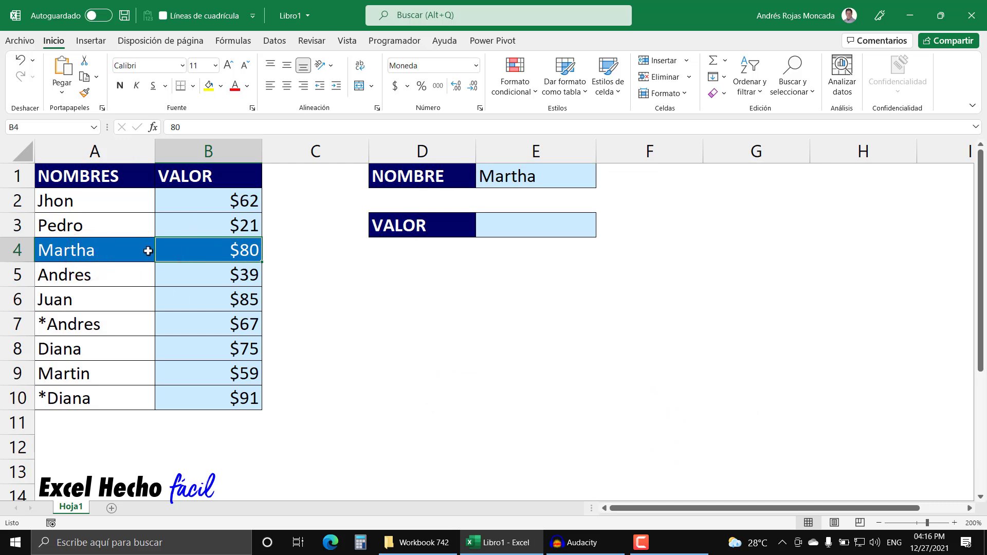
pyautogui.click(492, 183)
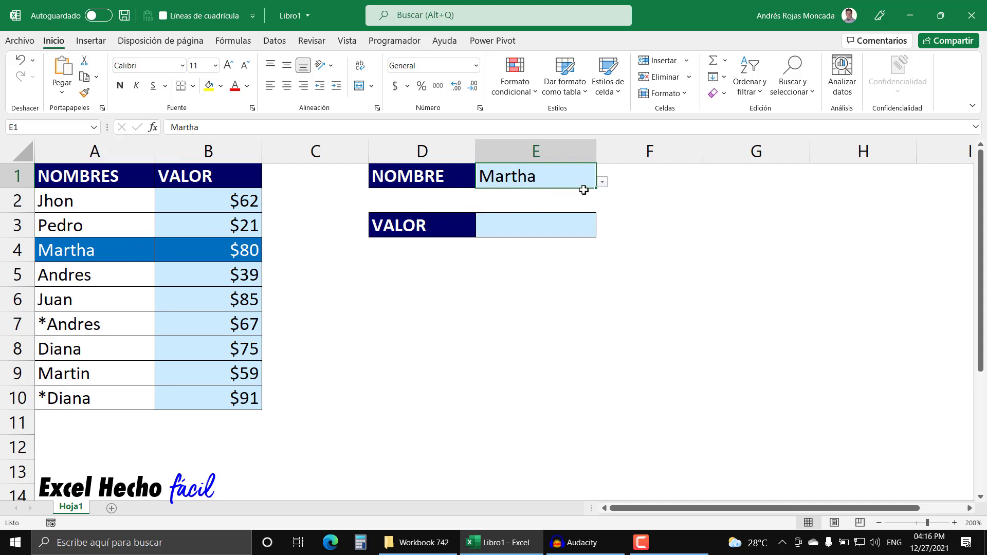
pyautogui.click(601, 182)
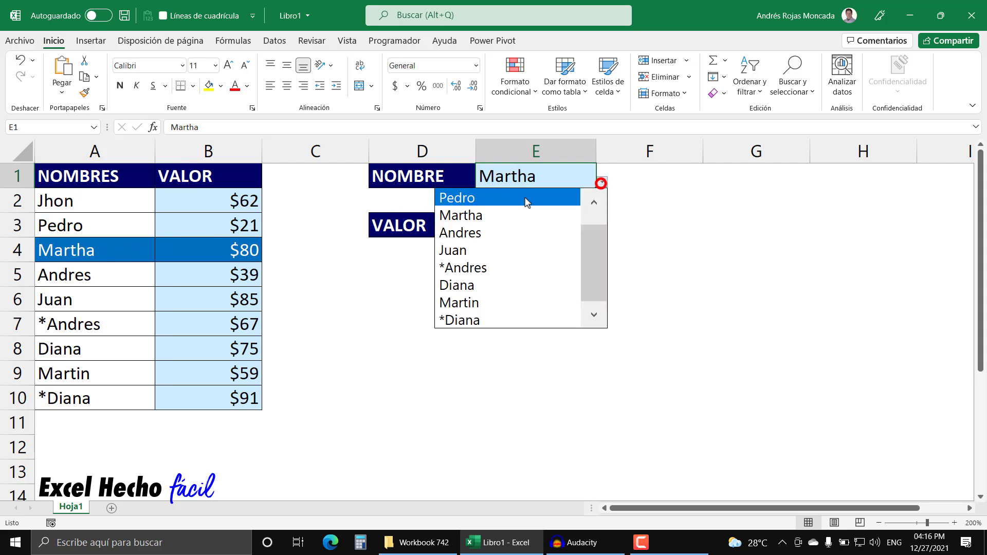
pyautogui.click(485, 267)
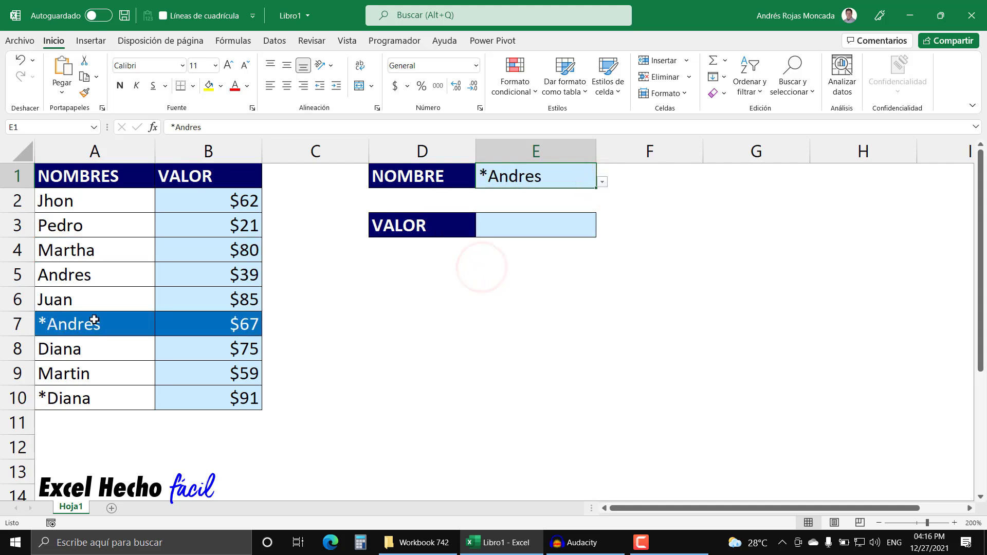
pyautogui.click(601, 183)
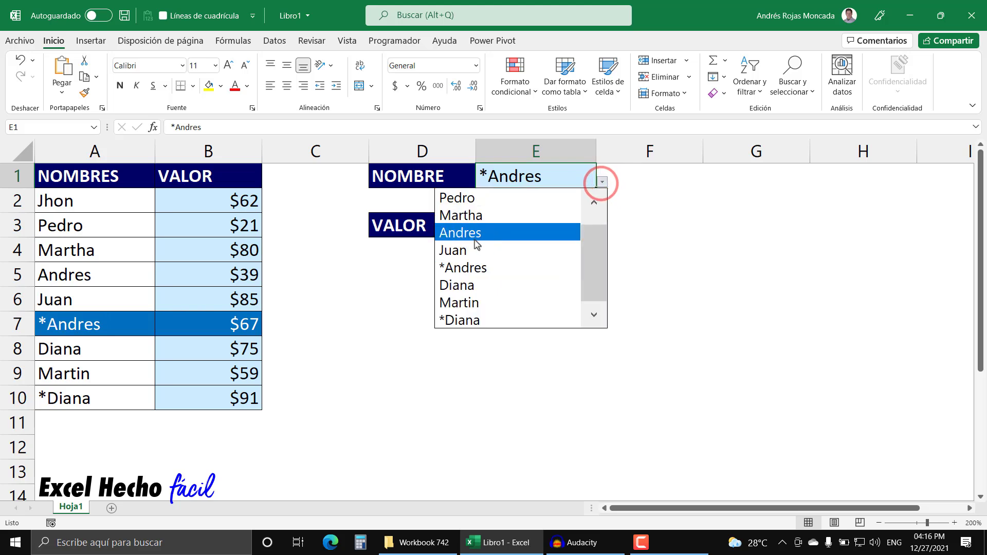
pyautogui.click(478, 234)
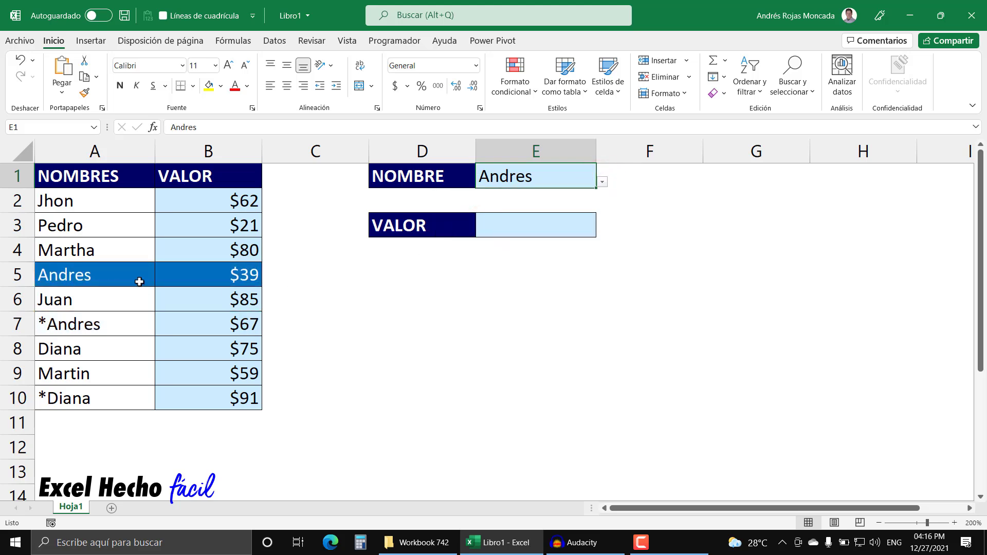
# Step: Choose Diana, then *Diana, then Martha as the E1 name
pyautogui.click(602, 182)
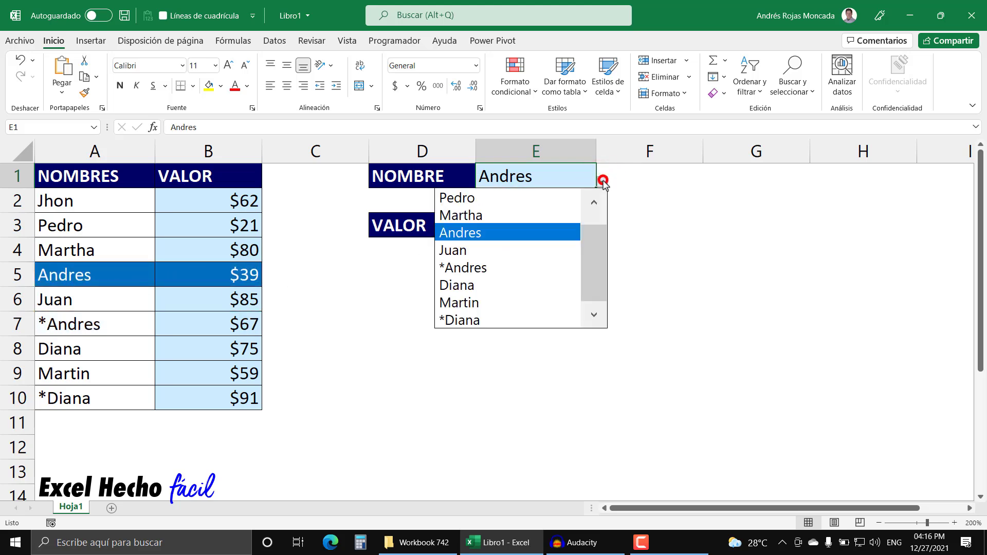
pyautogui.click(470, 286)
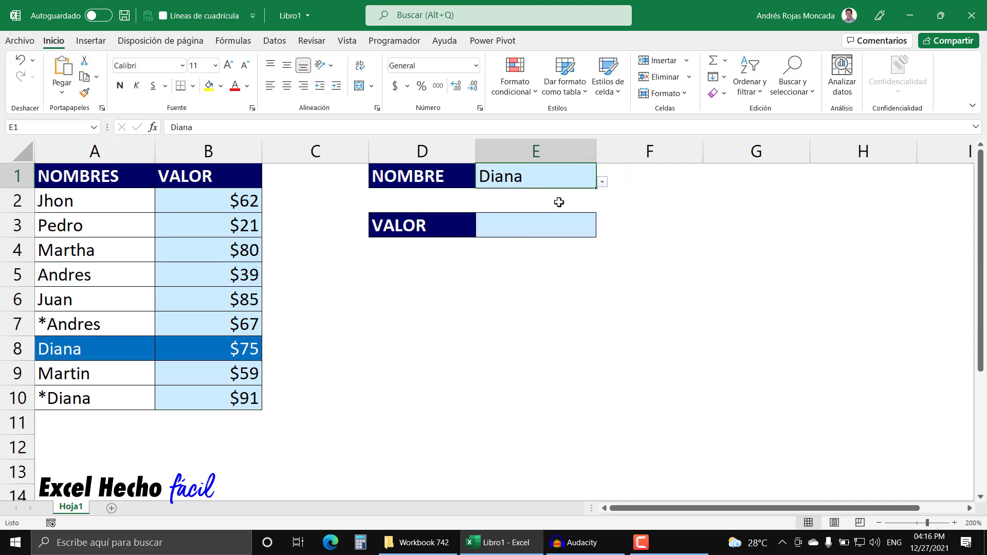
pyautogui.click(601, 183)
pyautogui.click(470, 321)
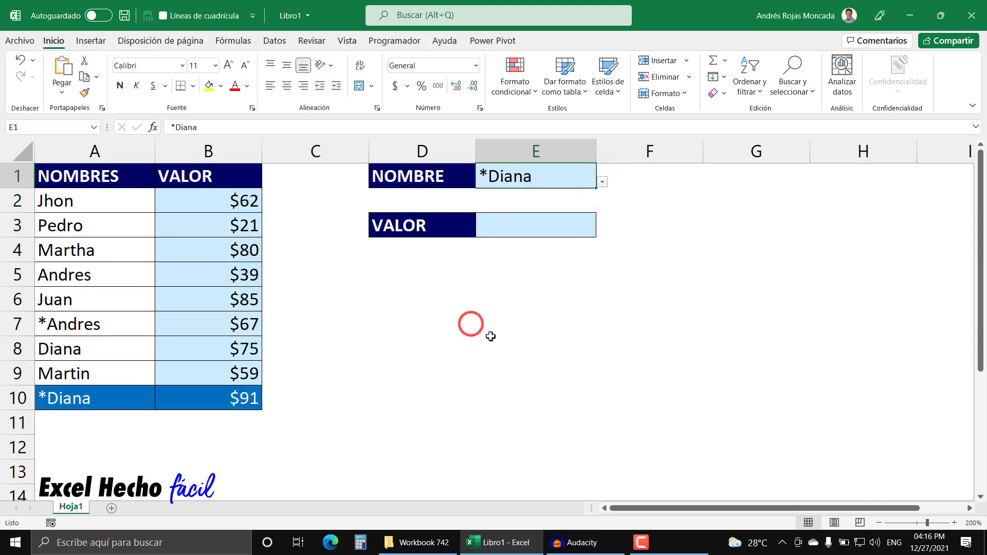
pyautogui.click(602, 182)
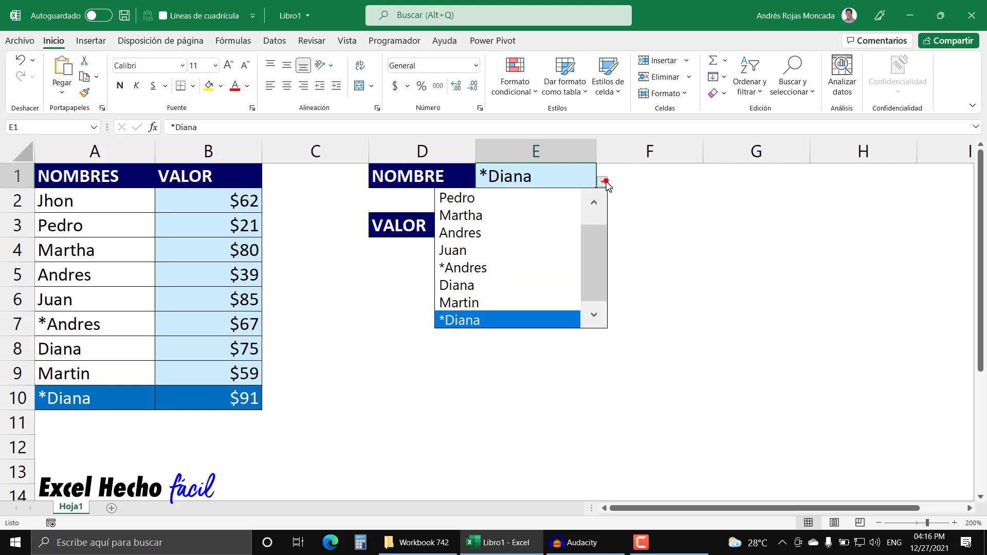
pyautogui.click(490, 215)
# Step: Start a BUSCARV in E3 with E1 as lookup value and A2:B10 as table
pyautogui.click(508, 222)
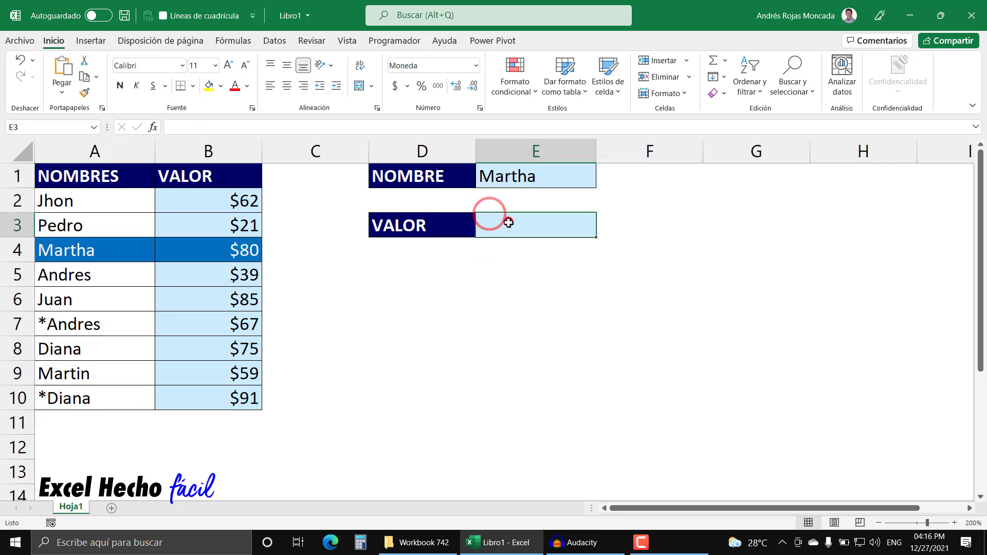
pyautogui.write('=')
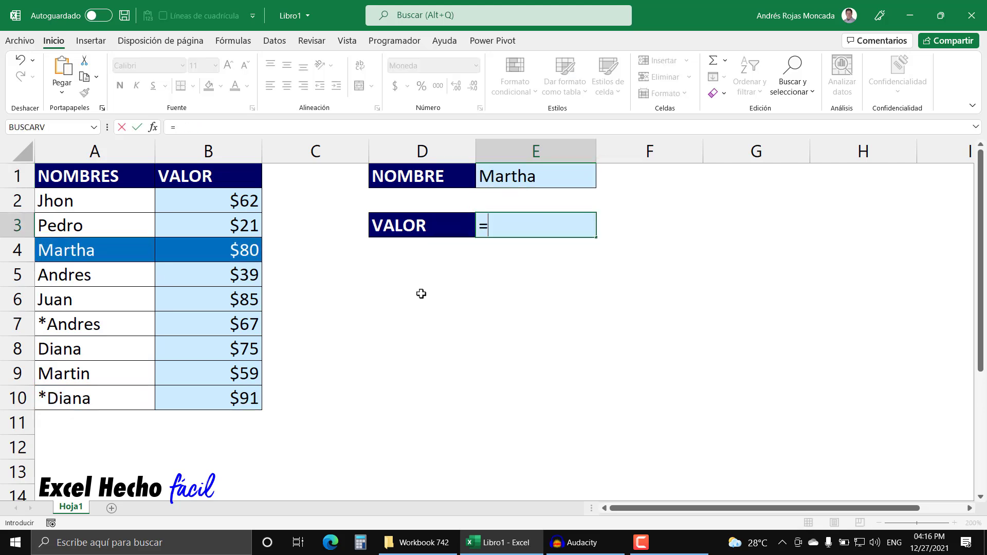
pyautogui.write('bus')
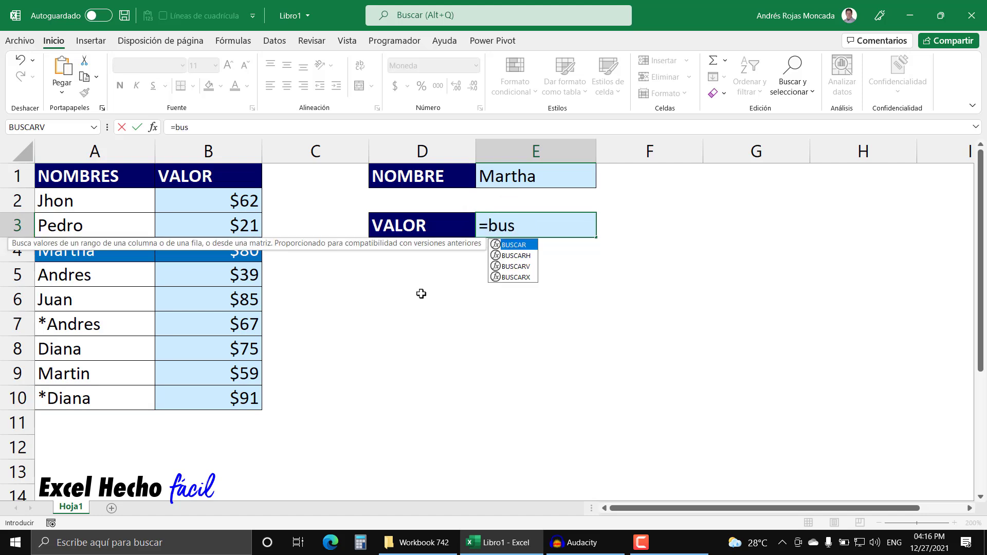
pyautogui.press('Down')
pyautogui.press('Down')
pyautogui.press('Tab')
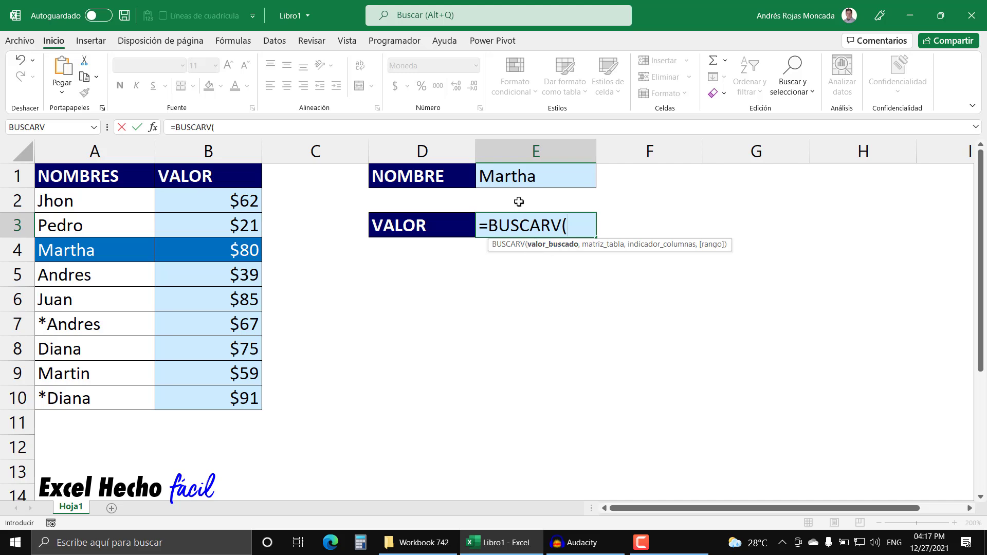
pyautogui.click(515, 177)
pyautogui.write(',')
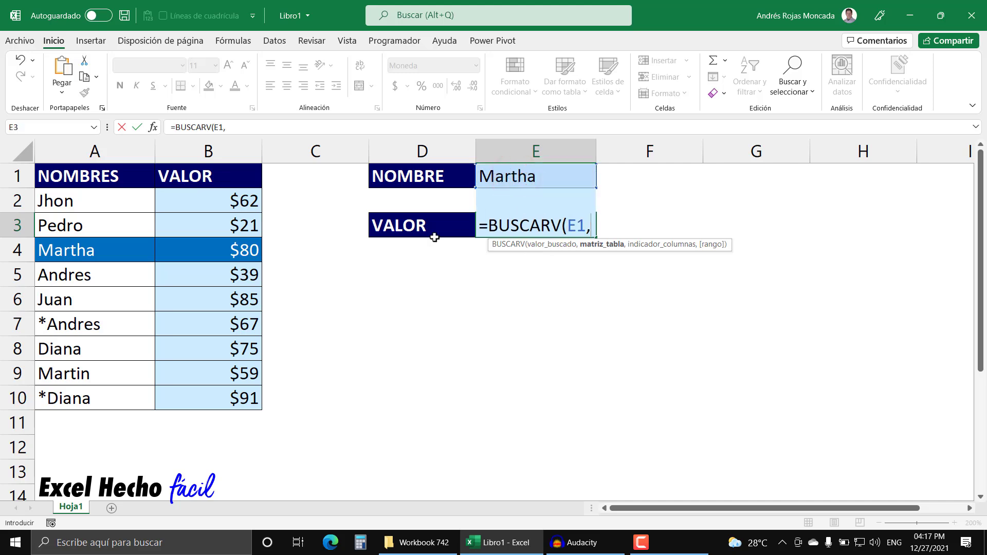
pyautogui.moveTo(108, 204)
pyautogui.mouseDown()
pyautogui.moveTo(207, 335)
pyautogui.moveTo(199, 398)
pyautogui.mouseUp()
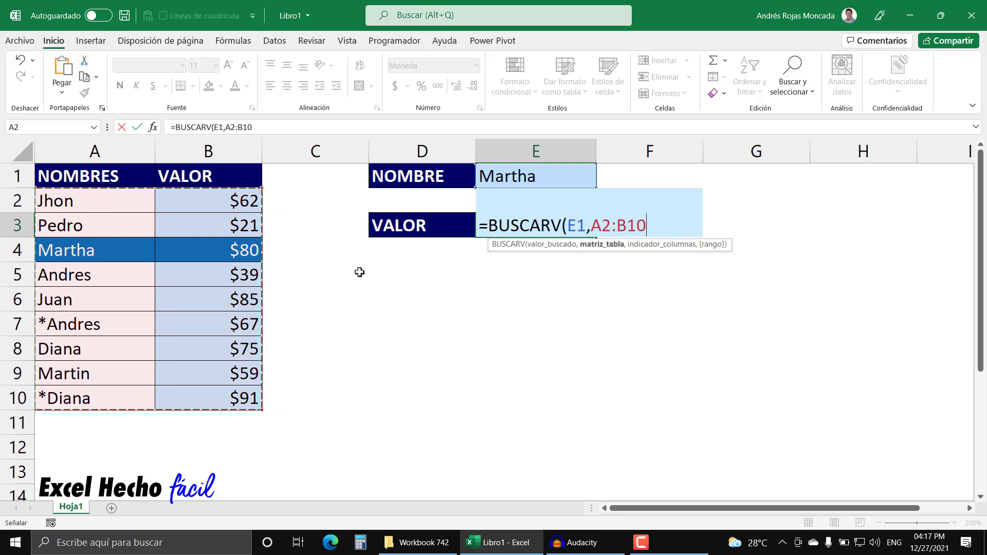
# Step: Finish with column 2 and exact match 0, committing =BUSCARV(E1,A2:B10,2,0)
pyautogui.write(',')
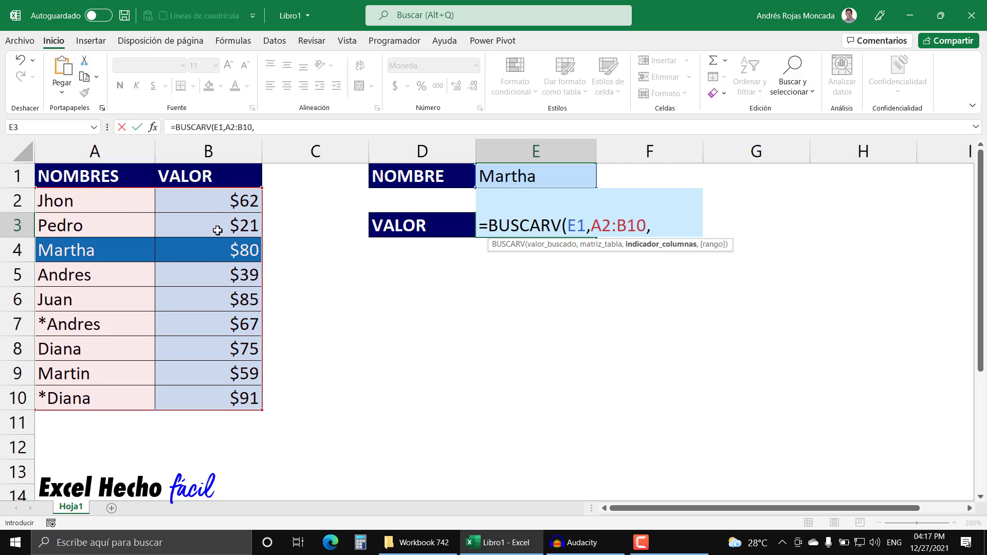
pyautogui.write('2')
pyautogui.write(',')
pyautogui.click(678, 265)
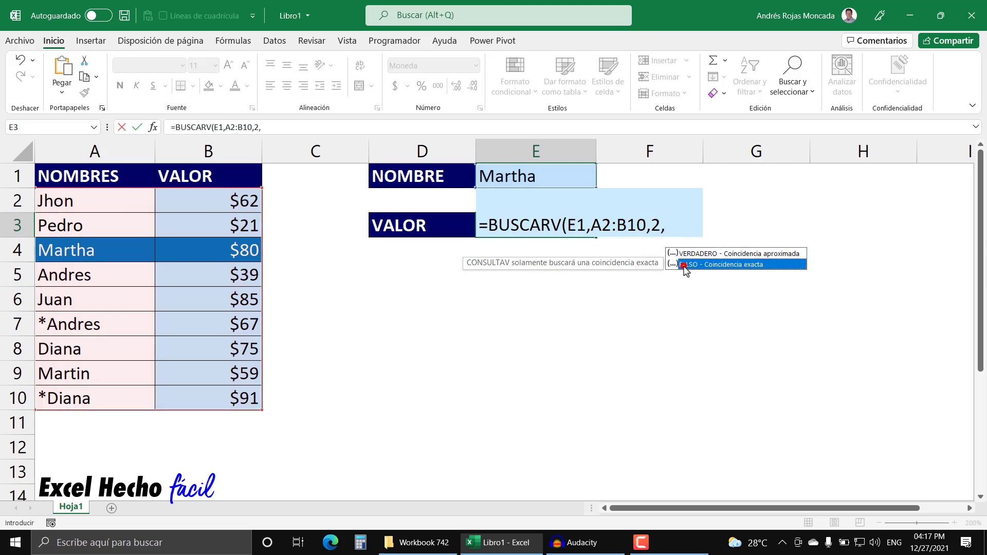
pyautogui.doubleClick(681, 264)
pyautogui.press('BackSpace')
pyautogui.press('BackSpace')
pyautogui.press('BackSpace')
pyautogui.press('BackSpace')
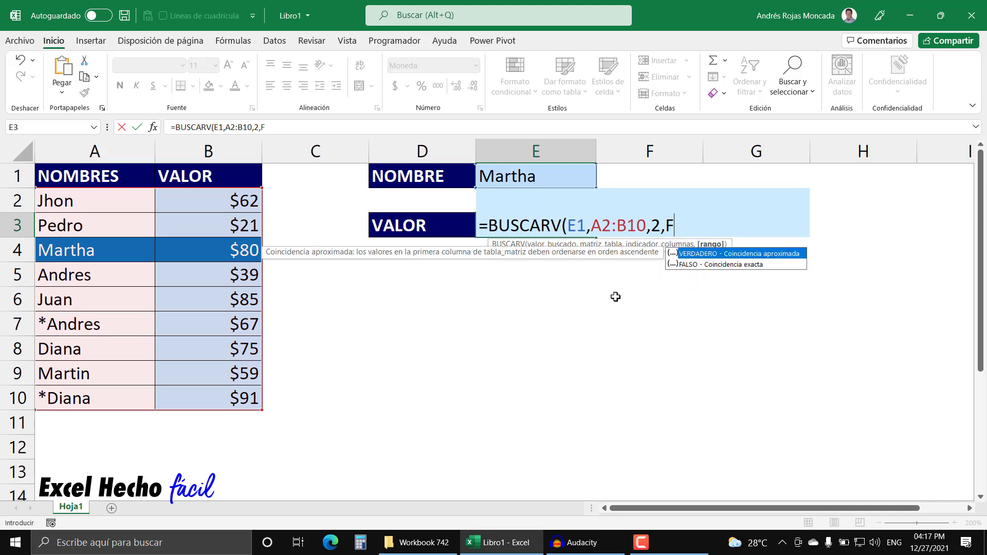
pyautogui.press('BackSpace')
pyautogui.write('0)')
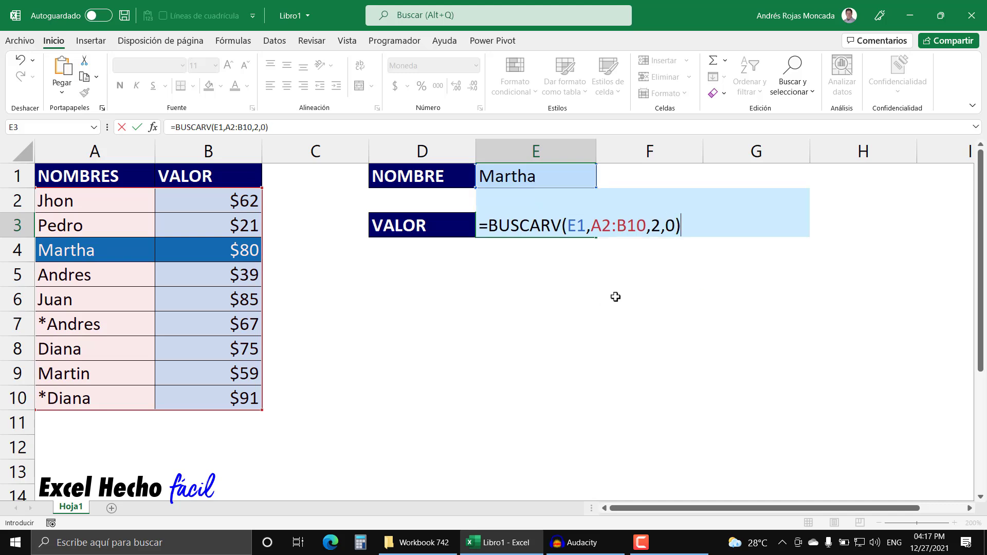
pyautogui.press('Return')
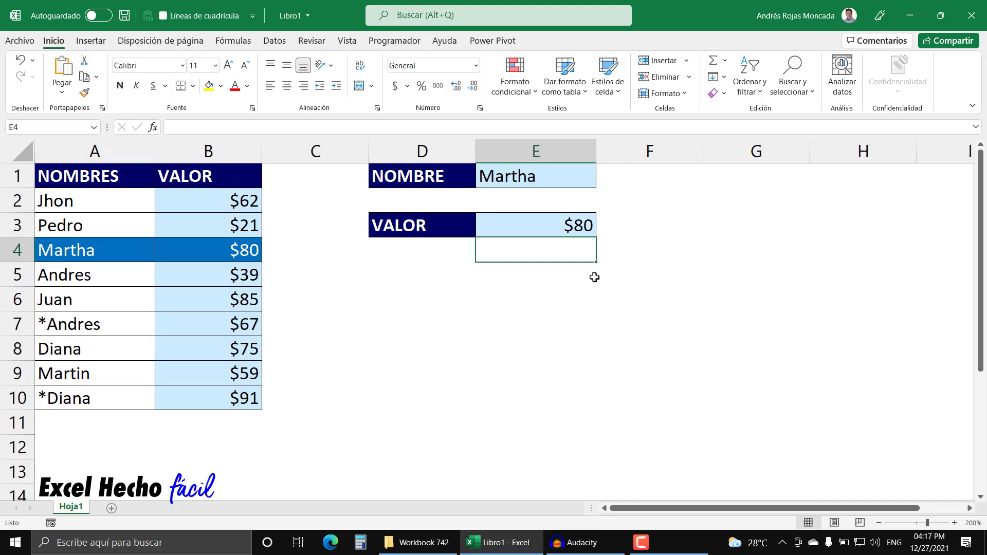
pyautogui.click(566, 229)
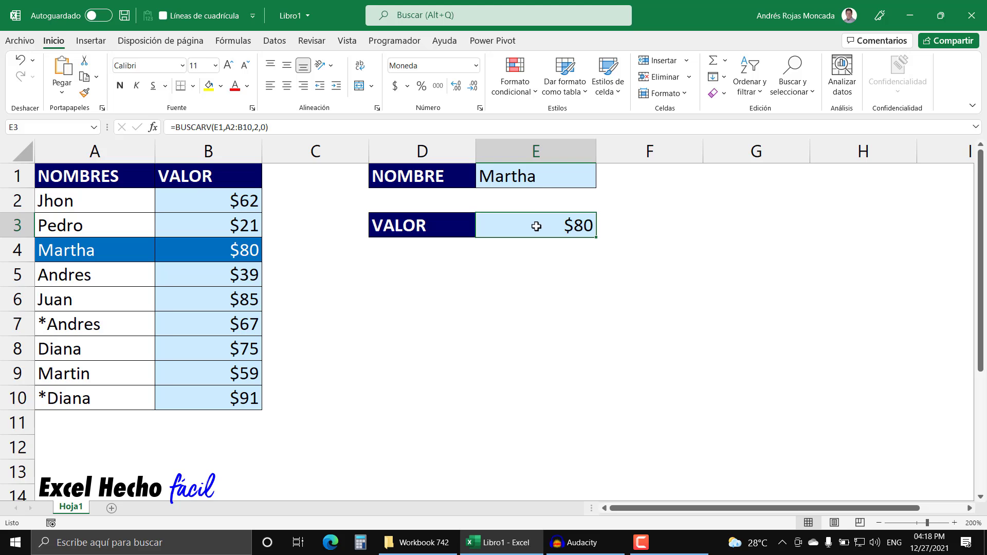
# Step: Pick Juan ($85), Andres ($39), then *Andres in E1, checking the VALOR result
pyautogui.click(568, 180)
pyautogui.click(602, 182)
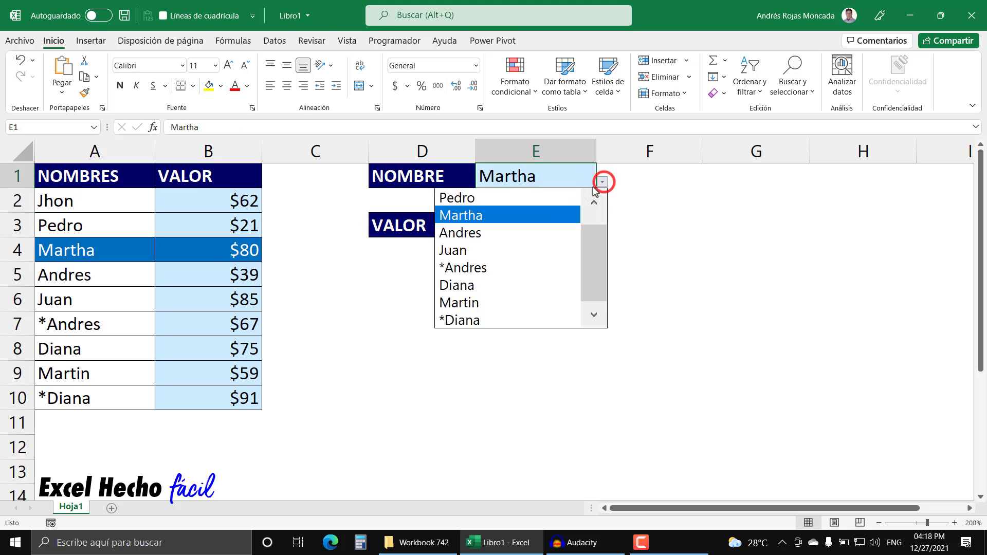
pyautogui.click(490, 250)
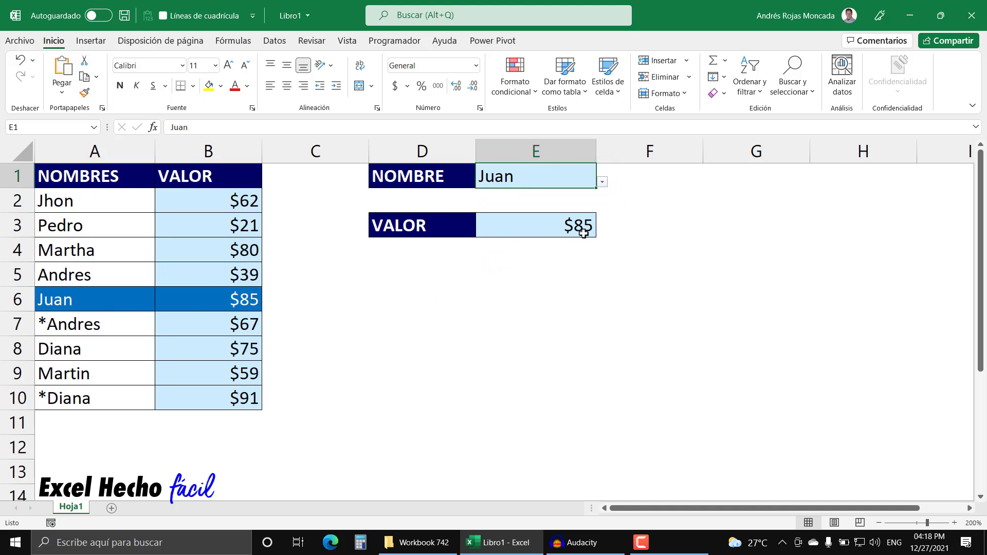
pyautogui.click(602, 182)
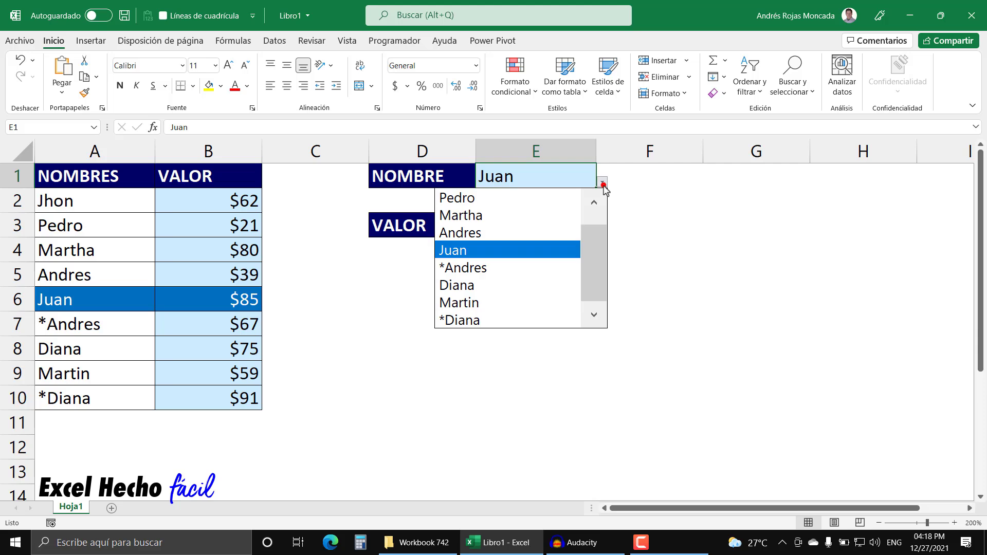
pyautogui.click(480, 235)
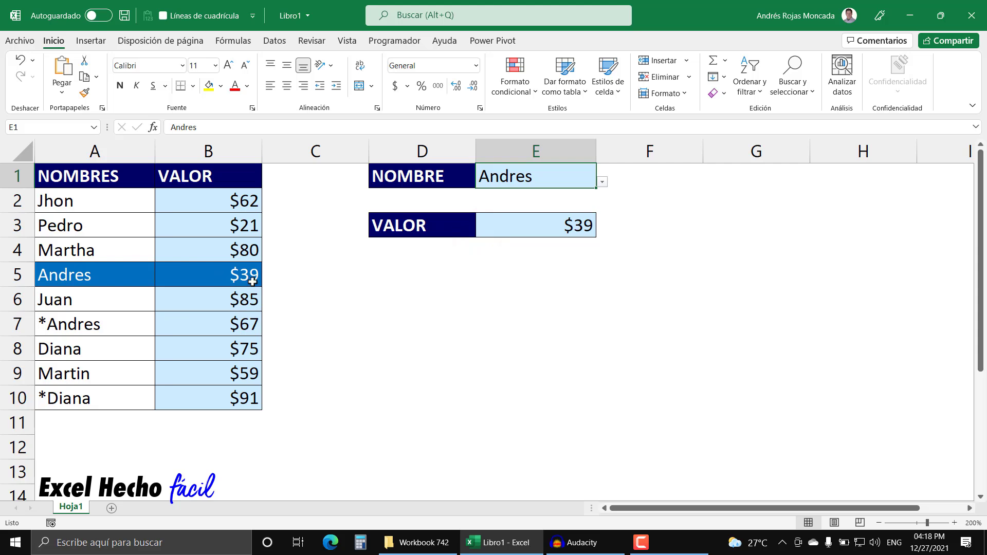
pyautogui.click(600, 185)
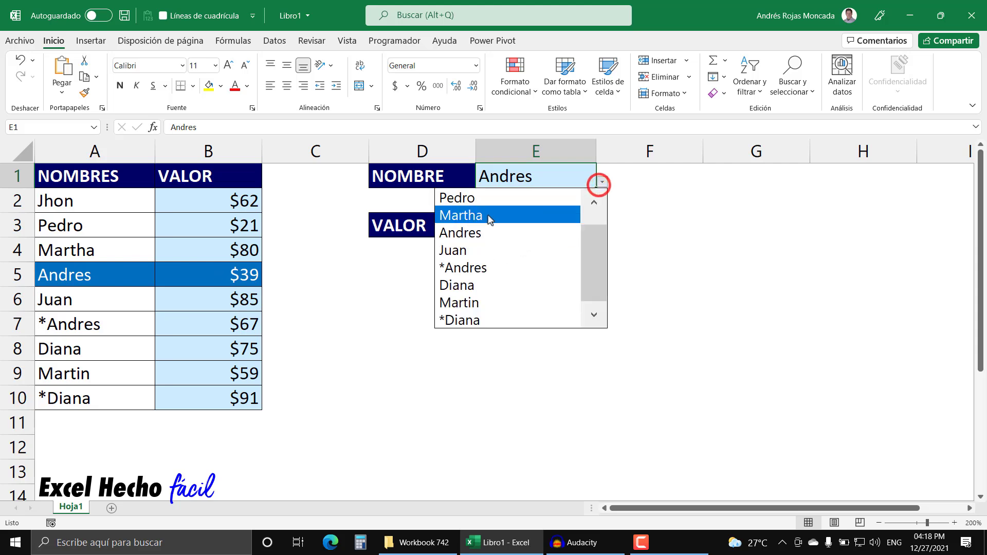
pyautogui.click(460, 266)
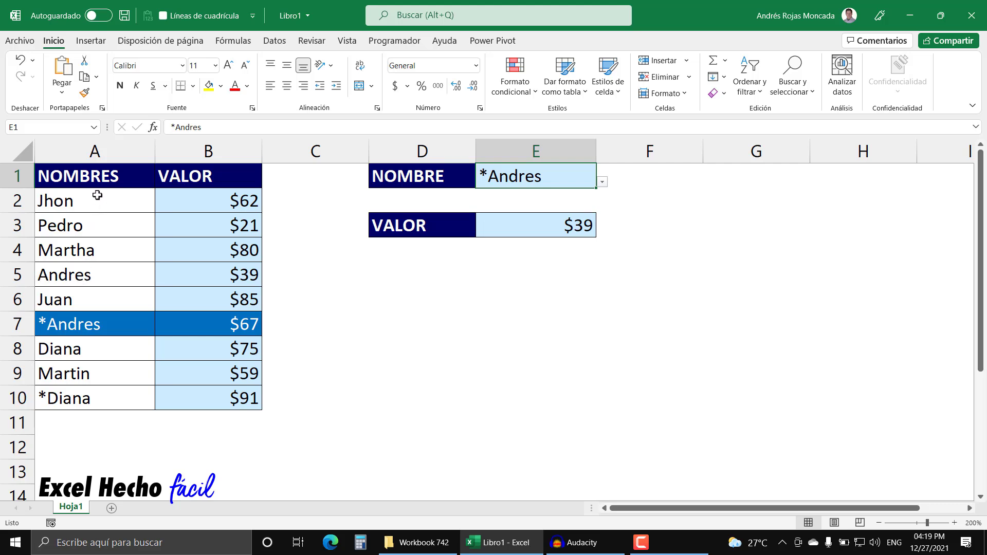
pyautogui.click(101, 274)
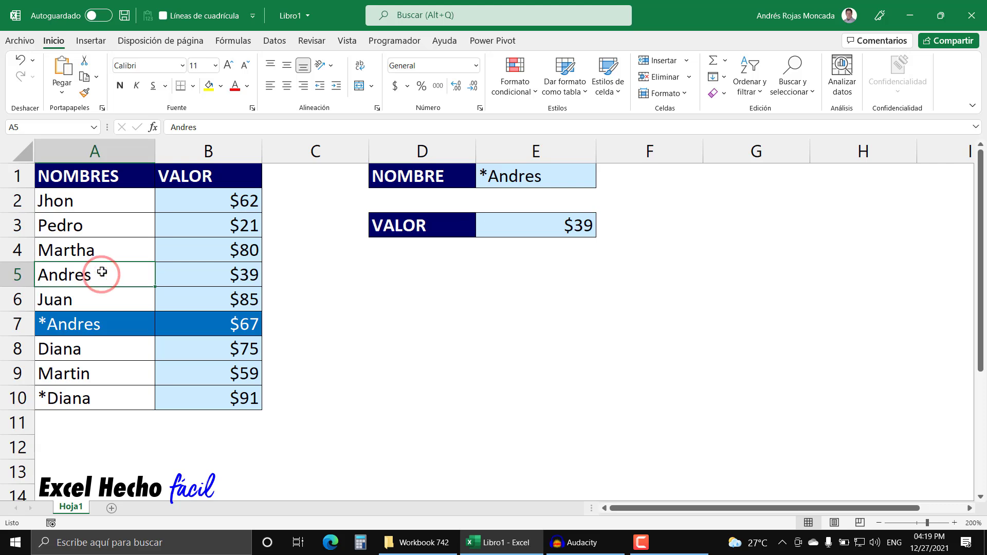
pyautogui.click(191, 278)
pyautogui.click(555, 226)
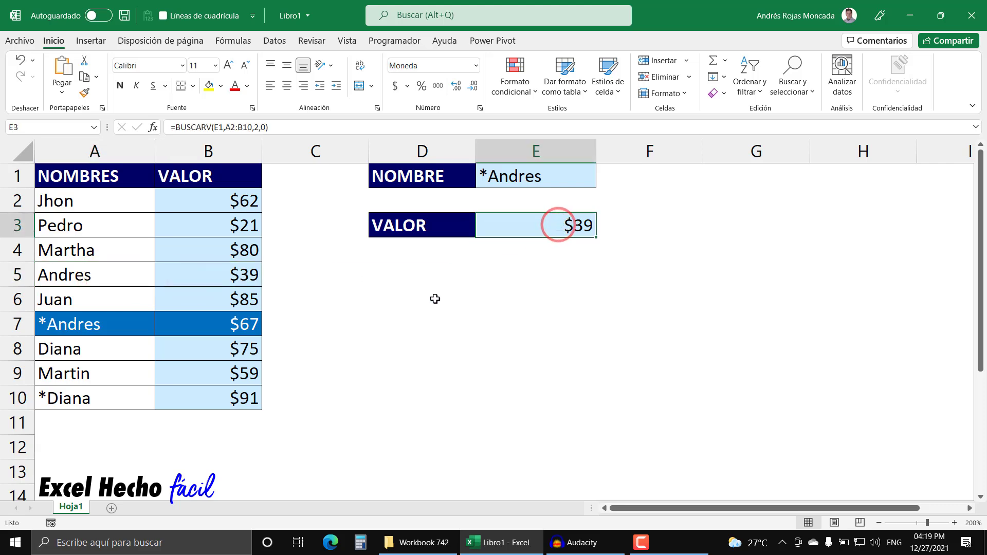
pyautogui.click(118, 322)
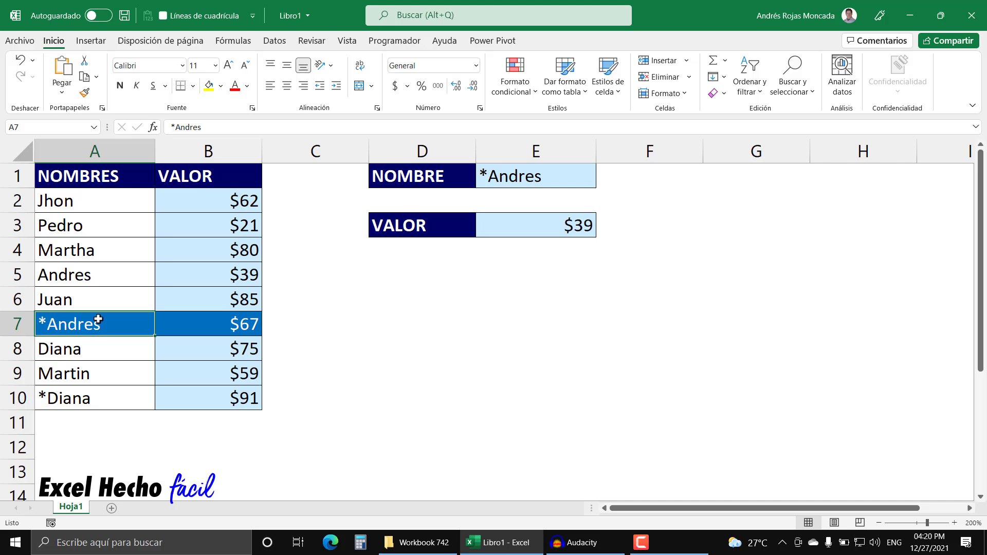
pyautogui.click(489, 230)
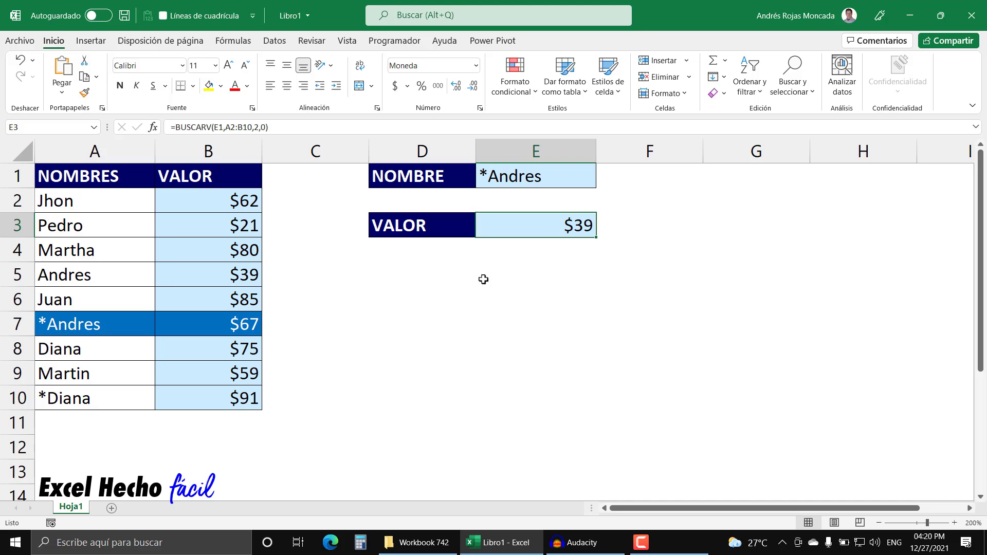
# Step: Insert "~"& before E1 in E3, making =BUSCARV("~"&E1,A2:B10,2,0)
pyautogui.press('F2')
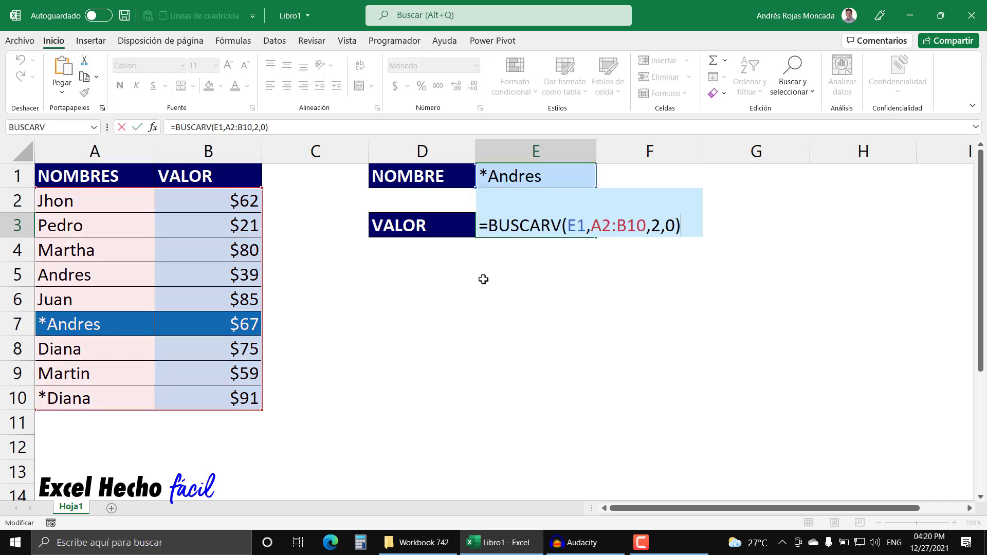
pyautogui.click(569, 224)
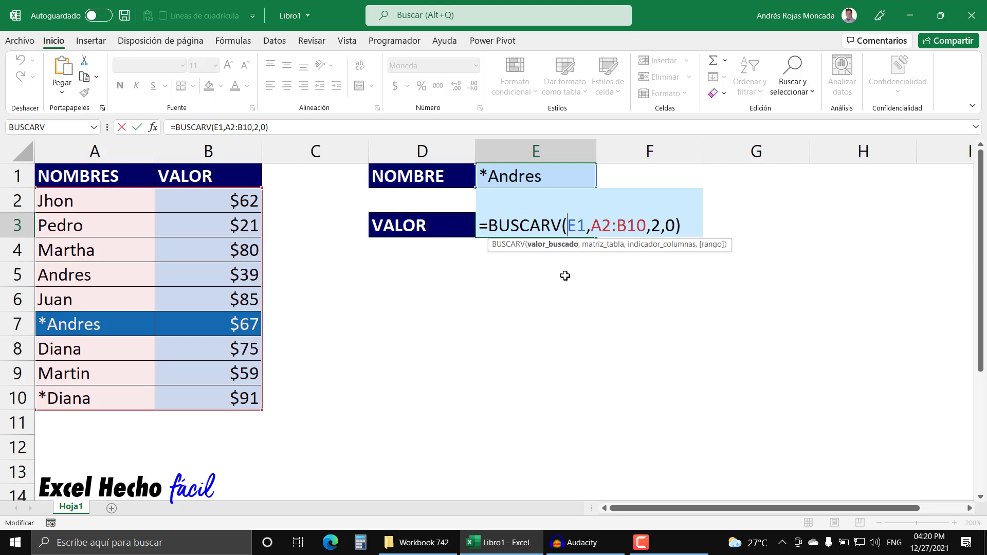
pyautogui.write('"')
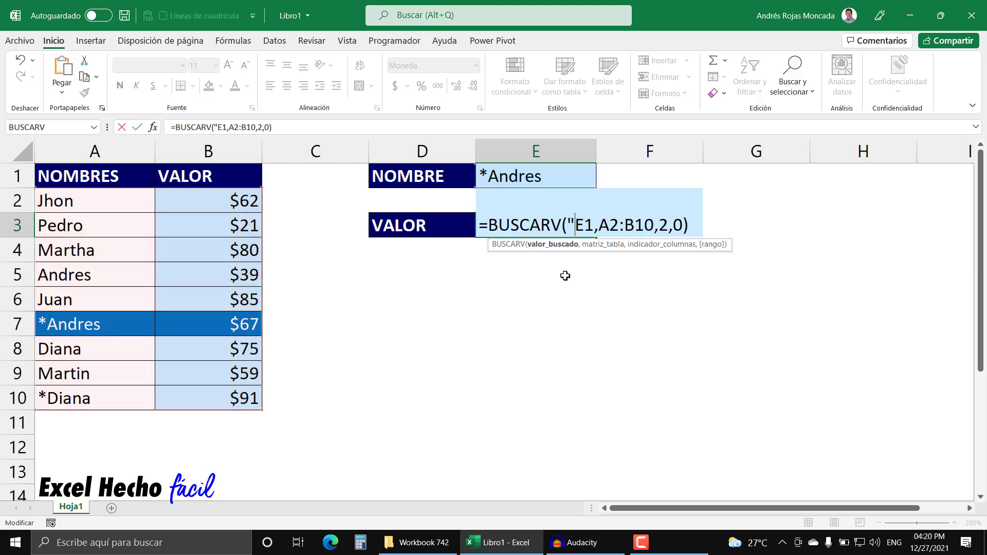
pyautogui.write('"')
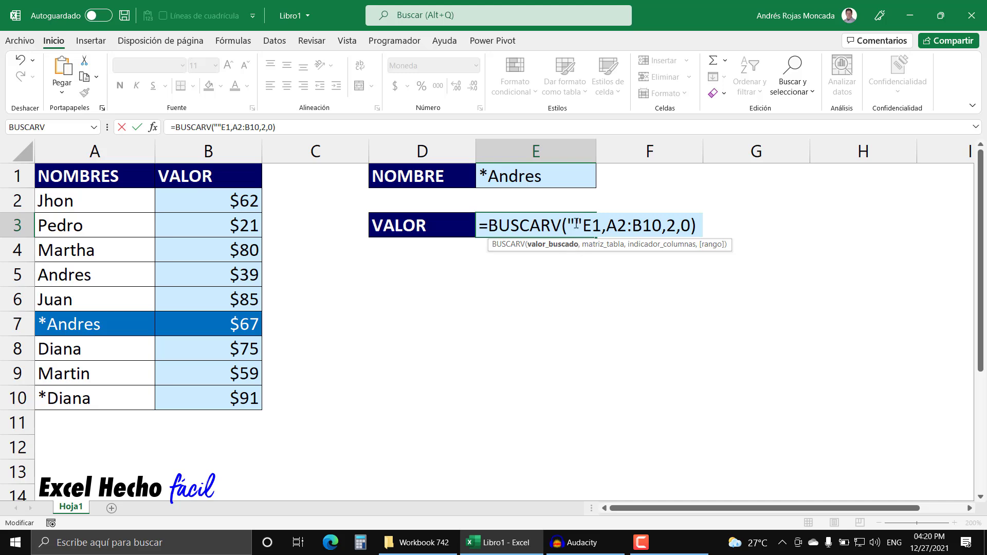
pyautogui.click(575, 225)
pyautogui.write('~')
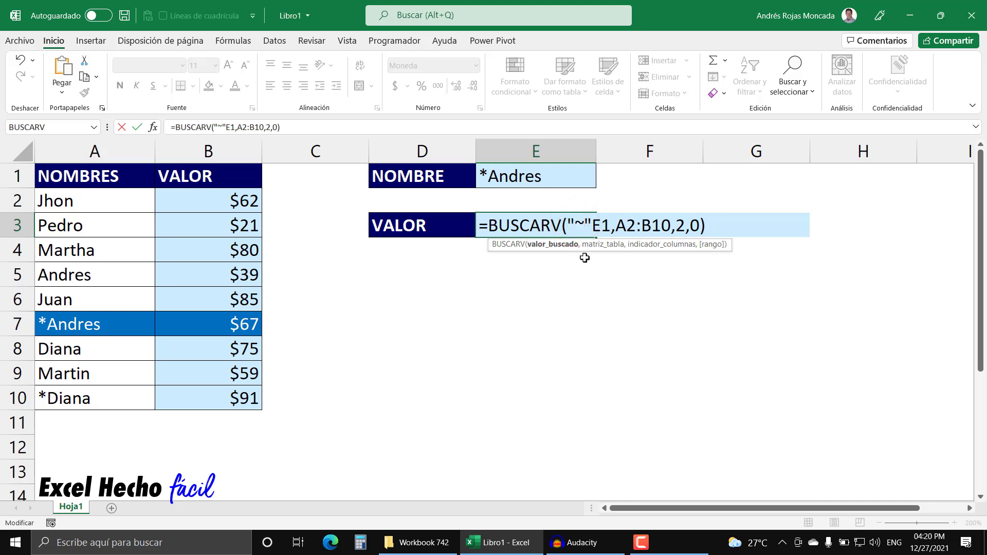
pyautogui.click(581, 223)
pyautogui.click(589, 224)
pyautogui.write('&')
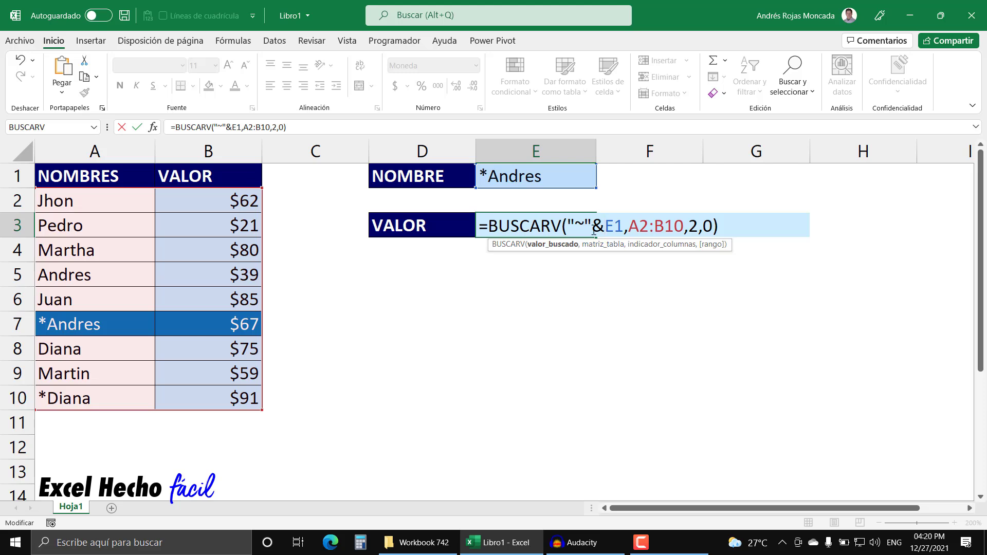
pyautogui.doubleClick(614, 225)
pyautogui.moveTo(595, 221); pyautogui.dragTo(568, 225)
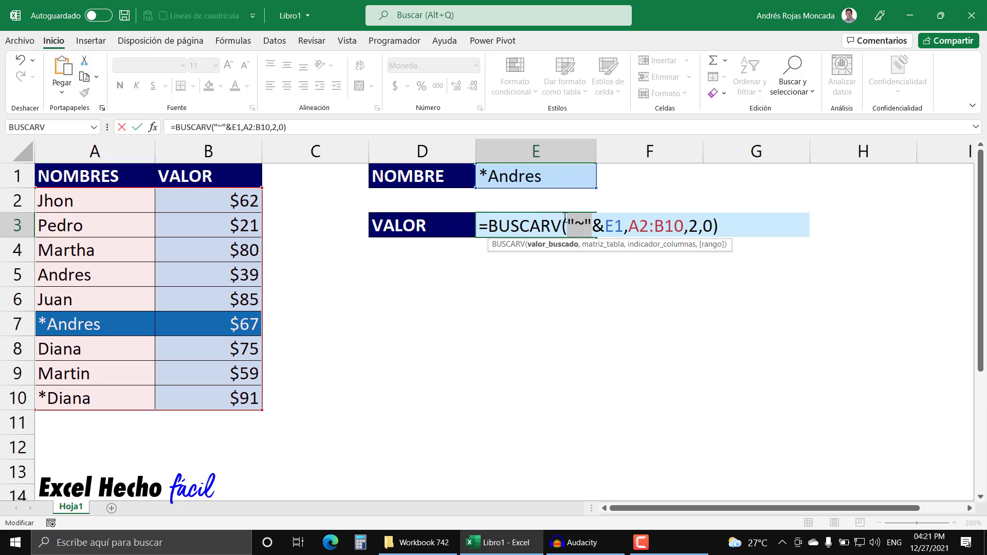
pyautogui.click(718, 224)
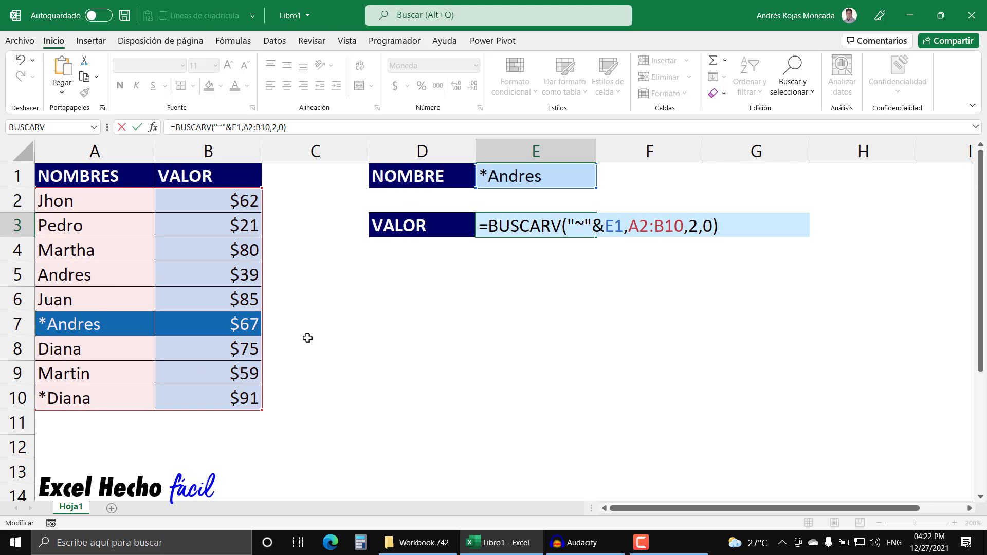
# Step: Commit the tilde formula and test E1 with Andres ($39) and *Andres ($67)
pyautogui.press('Return')
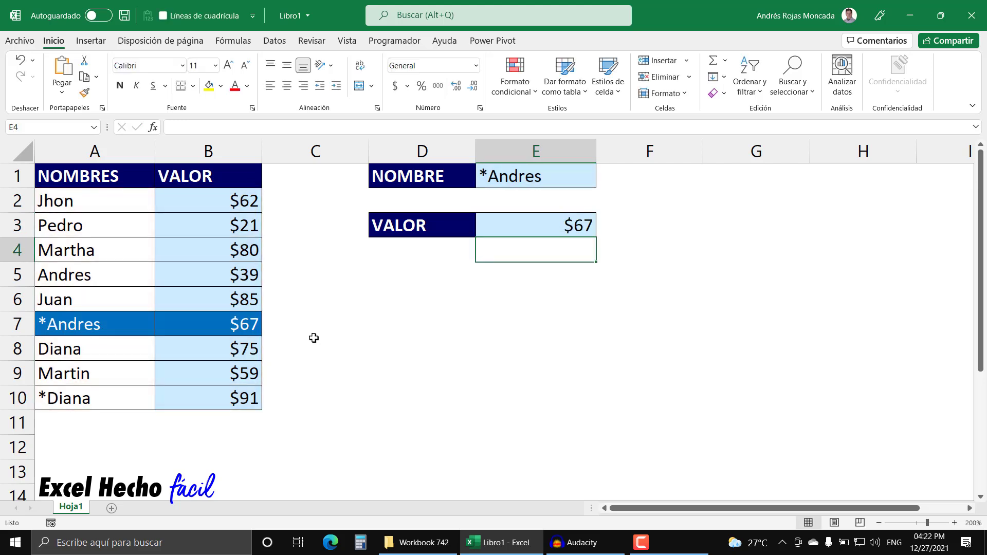
pyautogui.click(521, 225)
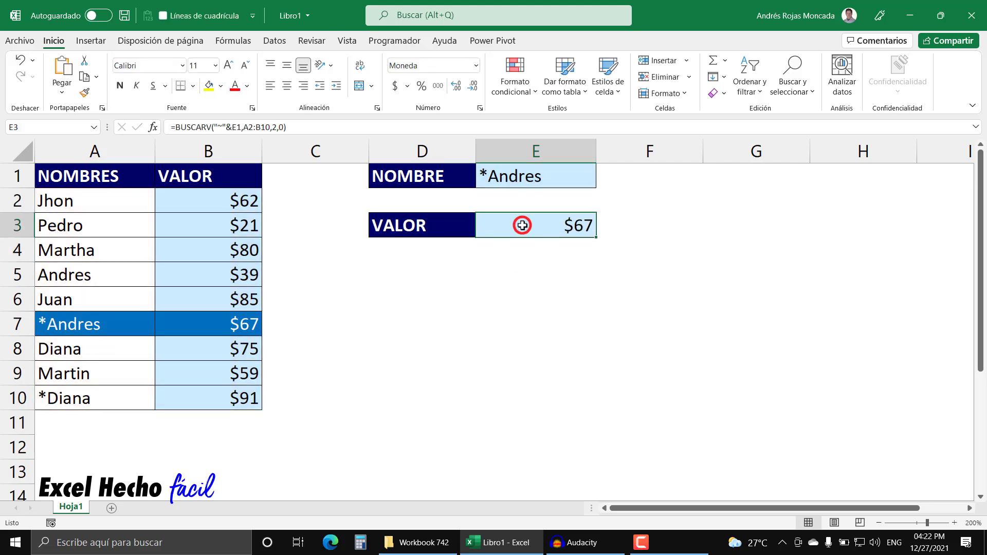
pyautogui.click(545, 177)
pyautogui.click(600, 181)
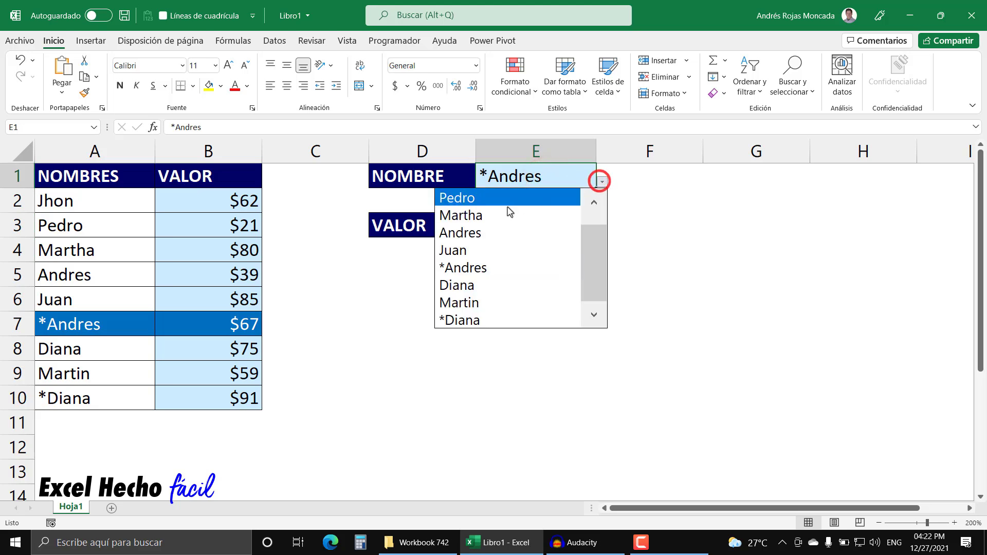
pyautogui.click(482, 232)
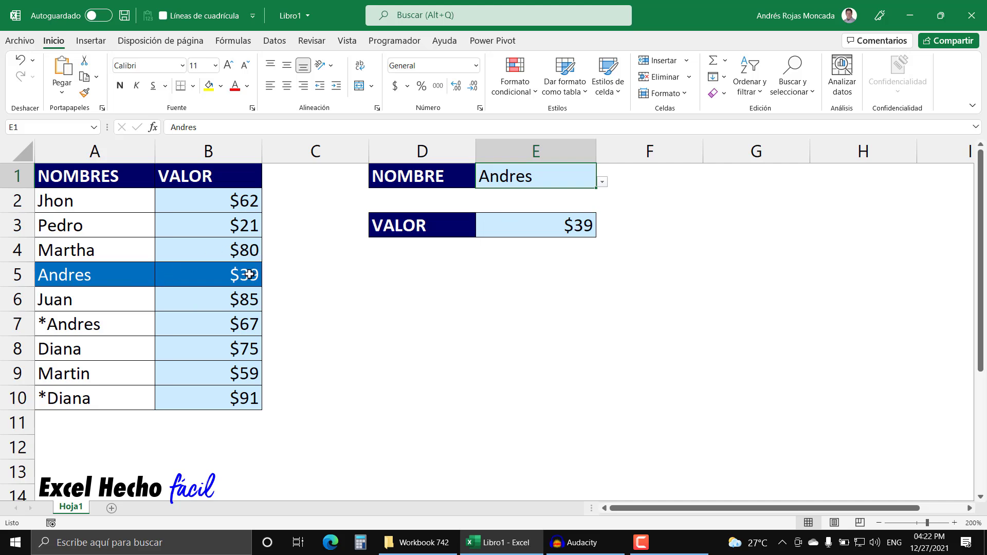
pyautogui.click(600, 182)
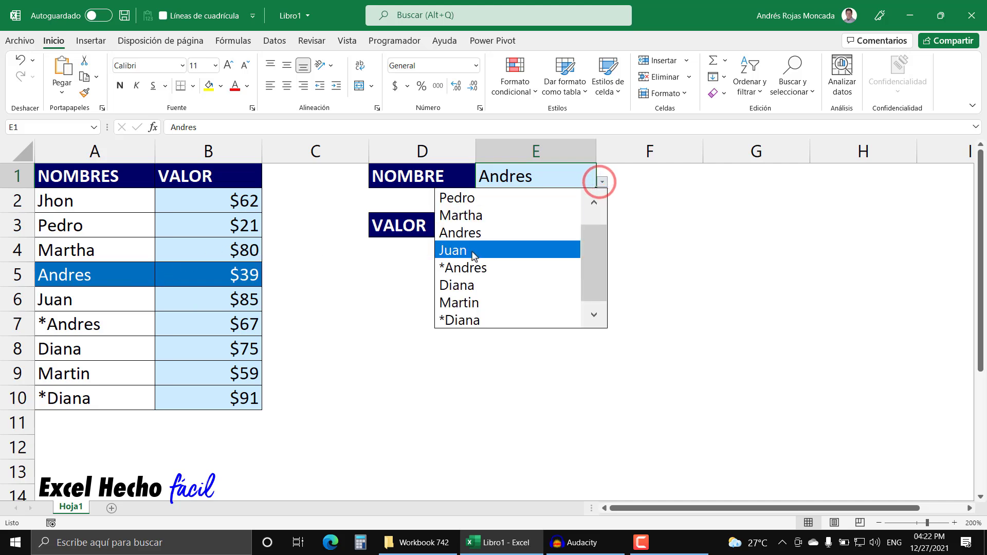
pyautogui.click(470, 268)
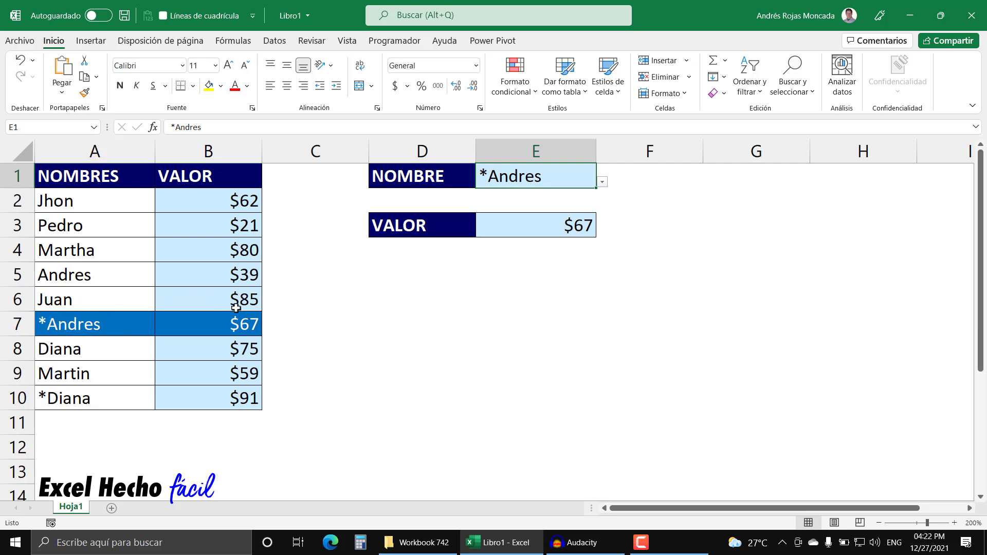
# Step: Test the lookup with Diana ($75) and then *Diana ($91) in E1
pyautogui.click(601, 182)
pyautogui.click(469, 286)
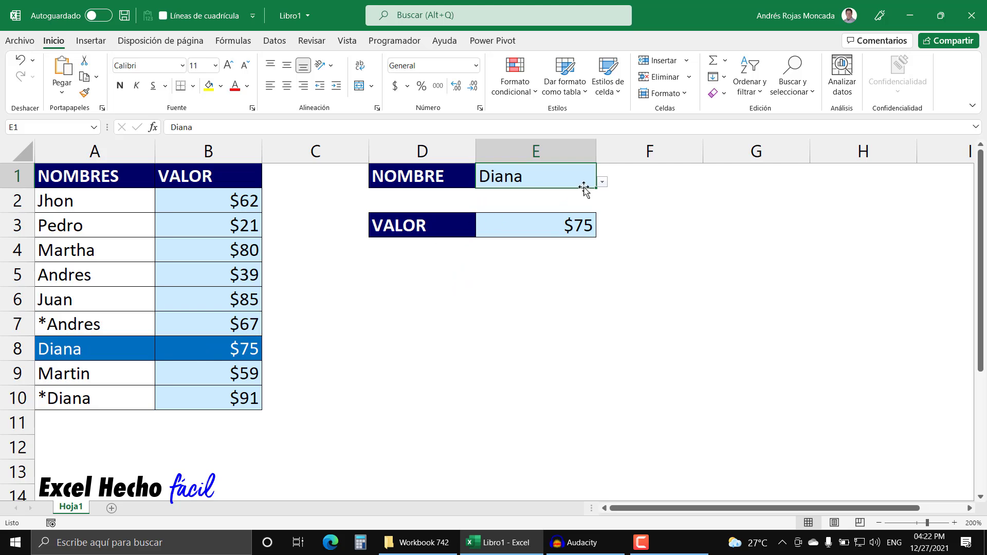
pyautogui.click(601, 182)
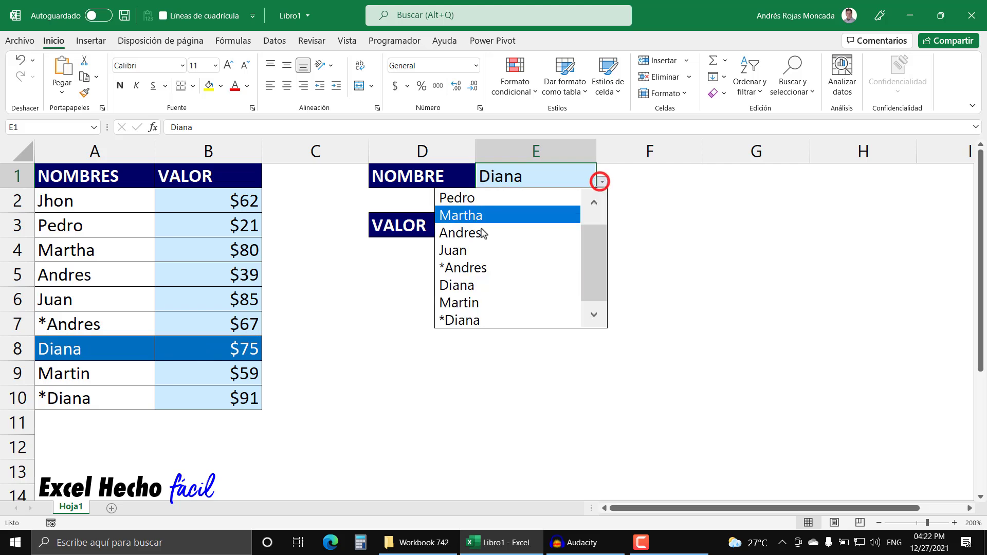
pyautogui.click(452, 320)
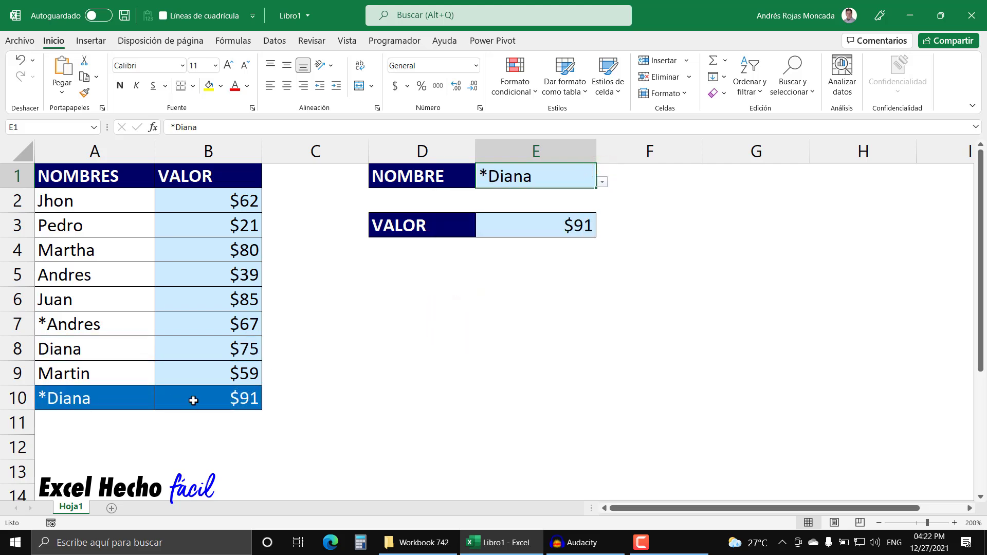
# Step: Copy and delete the "~"& prefix from E3's formula, then select the Diana row
pyautogui.click(500, 226)
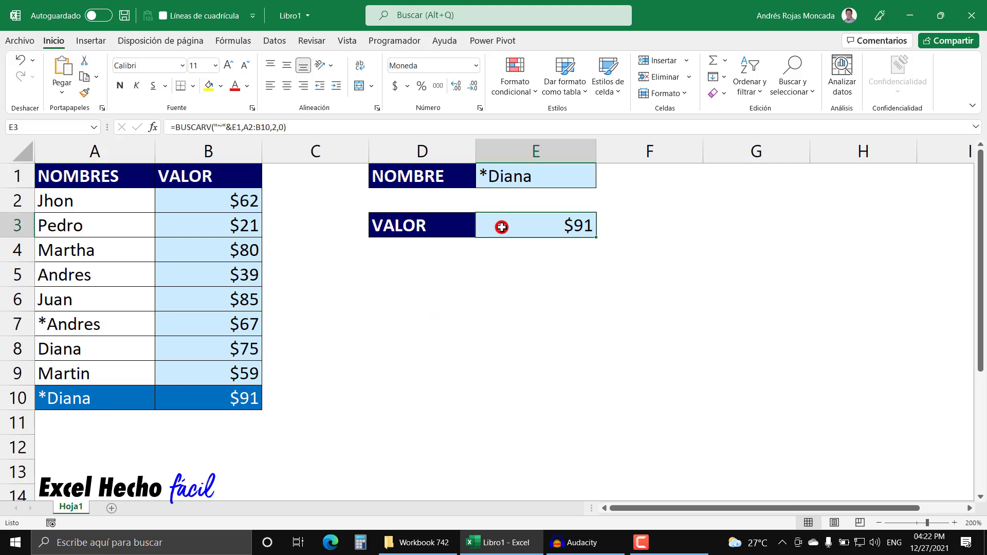
pyautogui.press('F2')
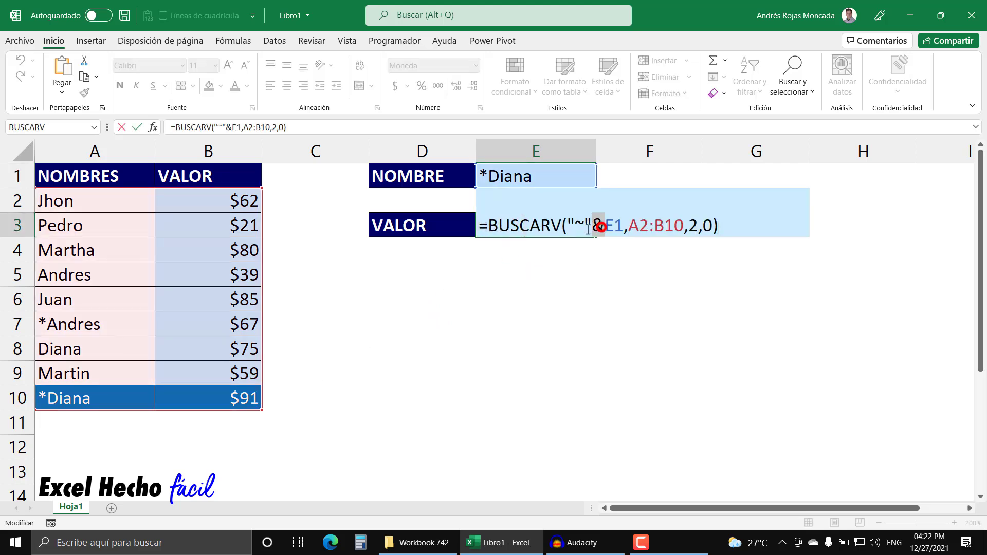
pyautogui.moveTo(604, 226); pyautogui.dragTo(571, 228)
pyautogui.hotkey('ctrl', 'c')
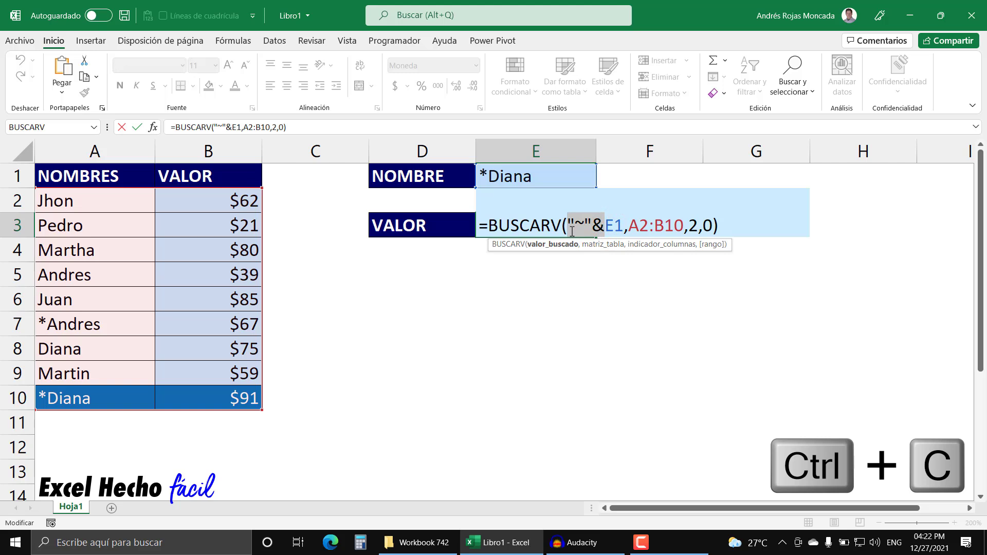
pyautogui.press('Delete')
pyautogui.press('Return')
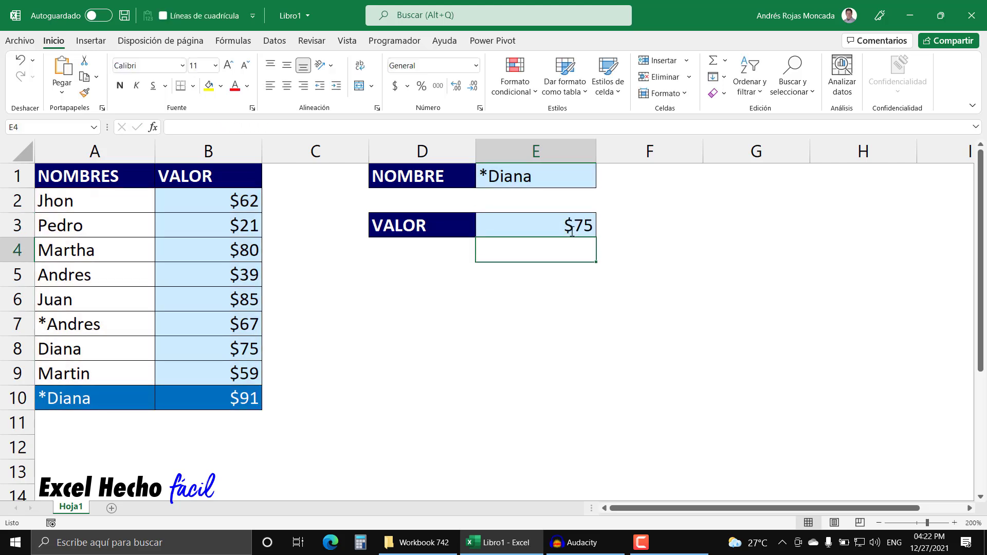
pyautogui.moveTo(123, 348); pyautogui.dragTo(196, 348)
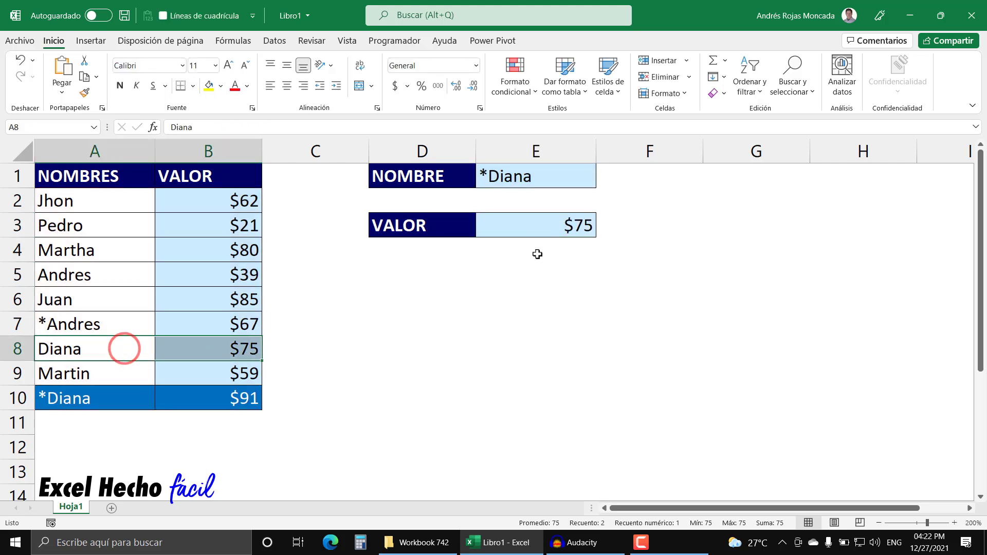
# Step: Paste "~"& back before E1 in E3's BUSCARV so *Diana returns $91
pyautogui.click(543, 226)
pyautogui.press('F2')
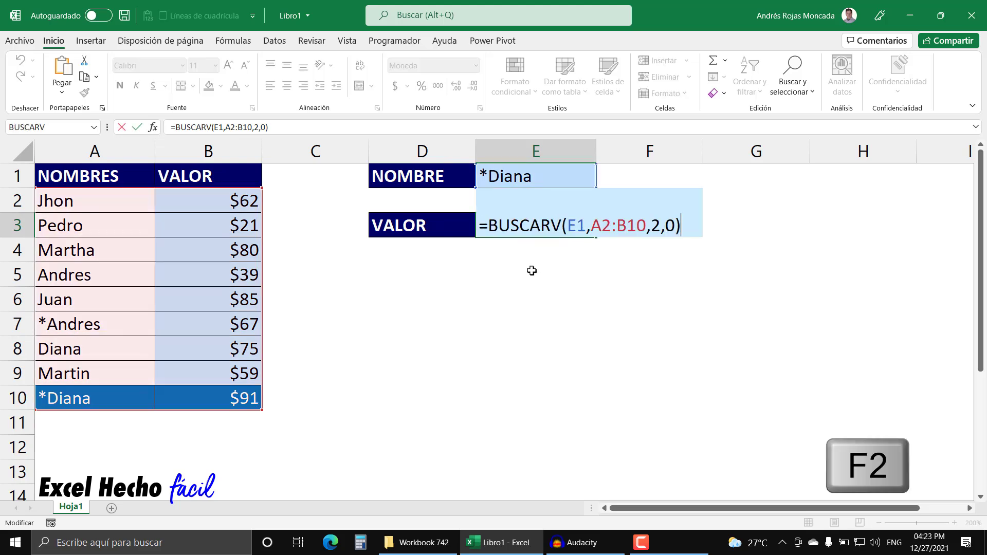
pyautogui.press('Left')
pyautogui.press('Left')
pyautogui.press('Left')
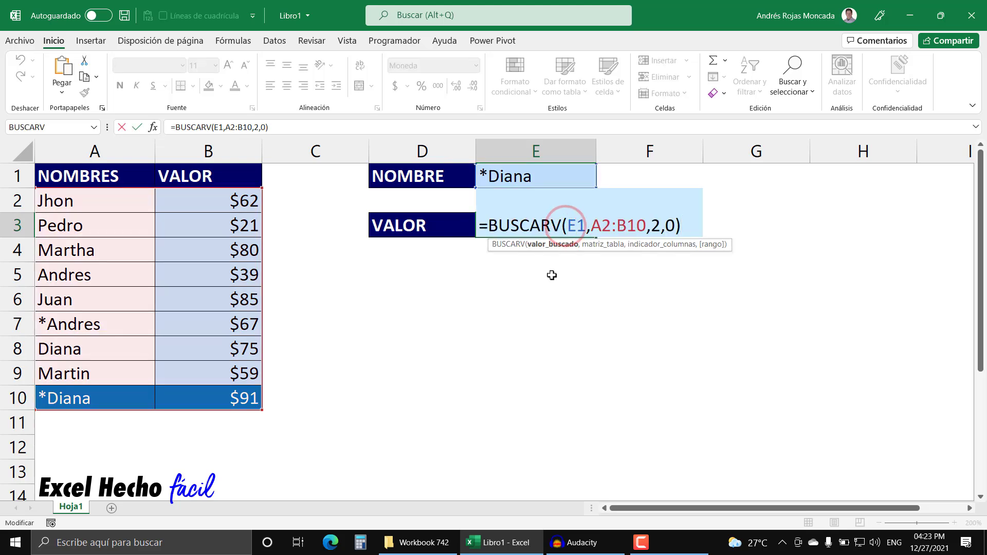
pyautogui.hotkey('ctrl', 'v')
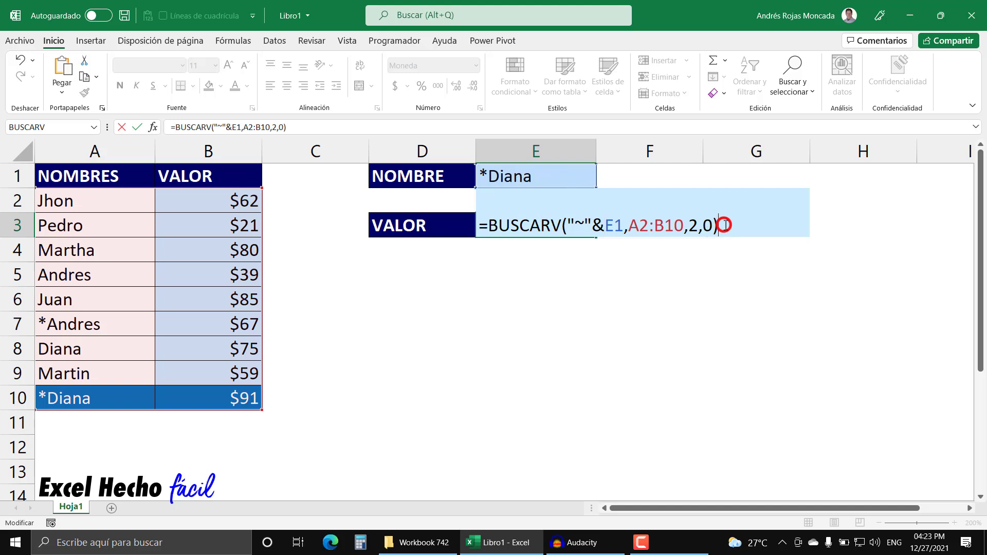
pyautogui.press('Return')
pyautogui.click(575, 227)
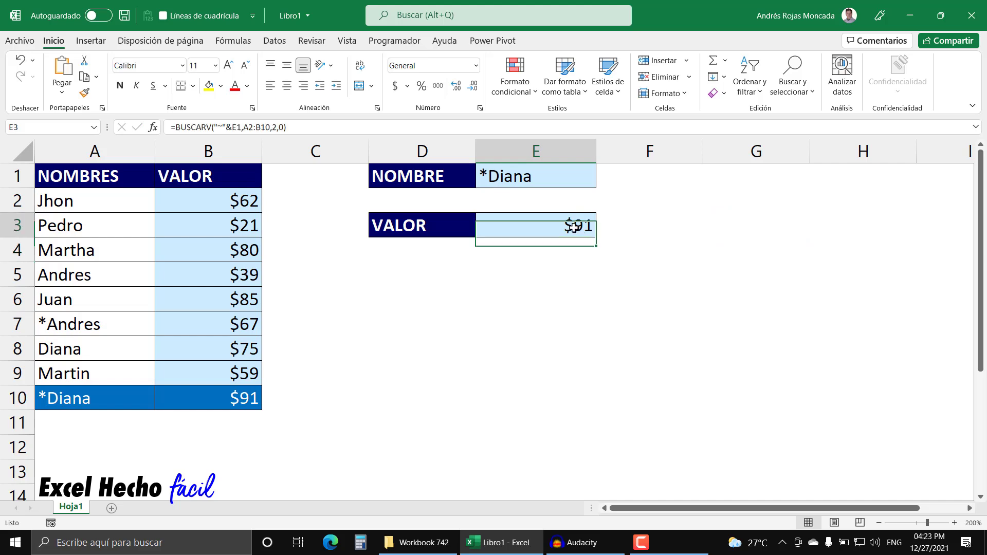
pyautogui.click(571, 255)
pyautogui.click(566, 276)
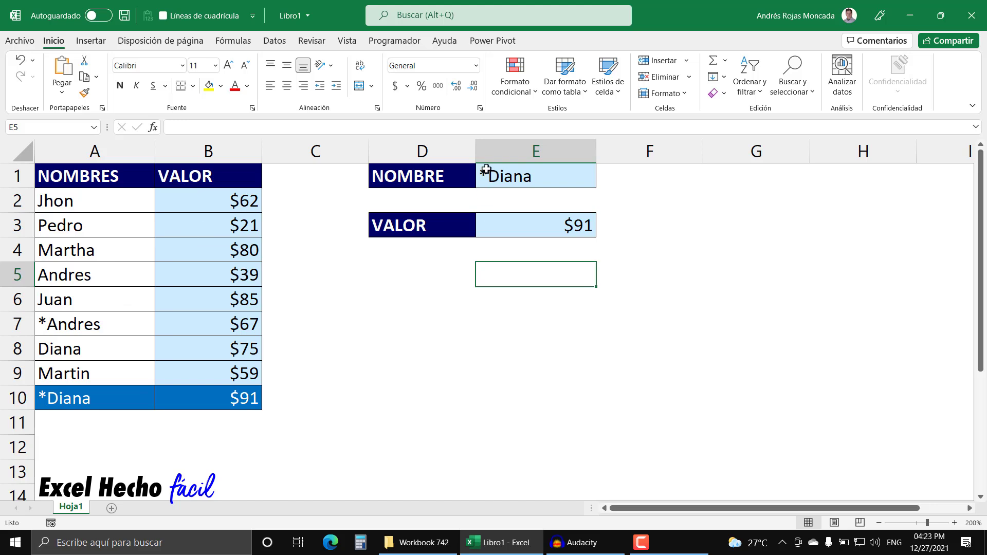
pyautogui.click(559, 228)
pyautogui.press('F2')
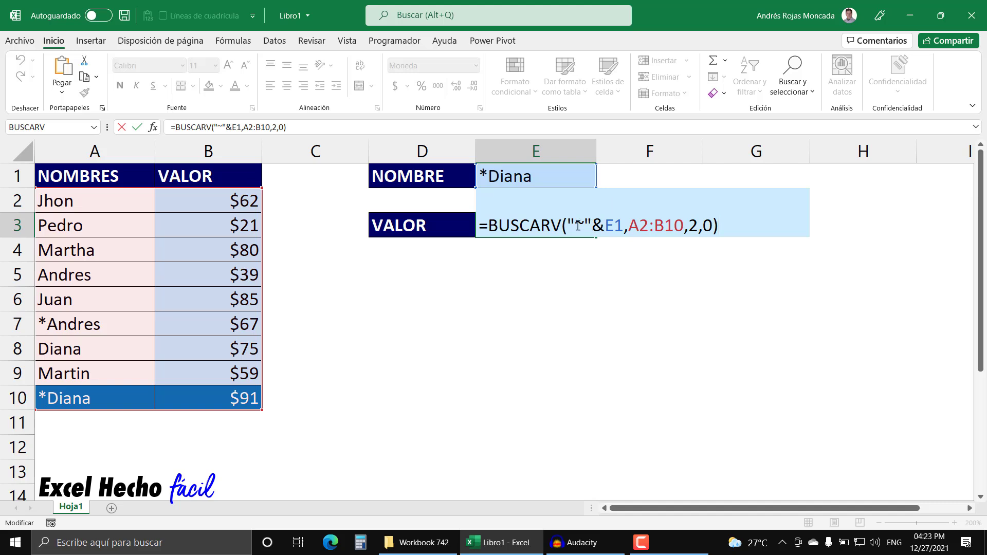
pyautogui.hotkey('ctrl', 'Return')
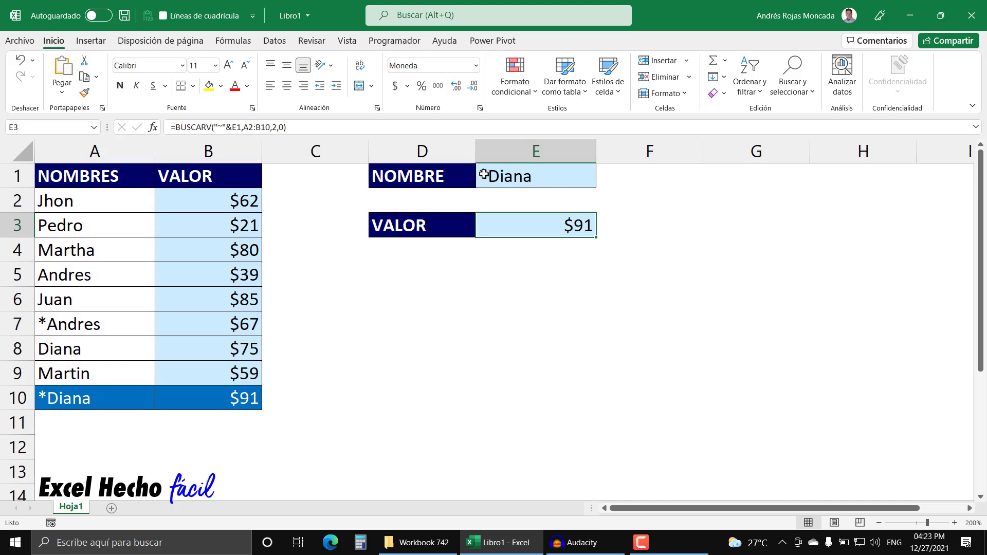
pyautogui.click(547, 274)
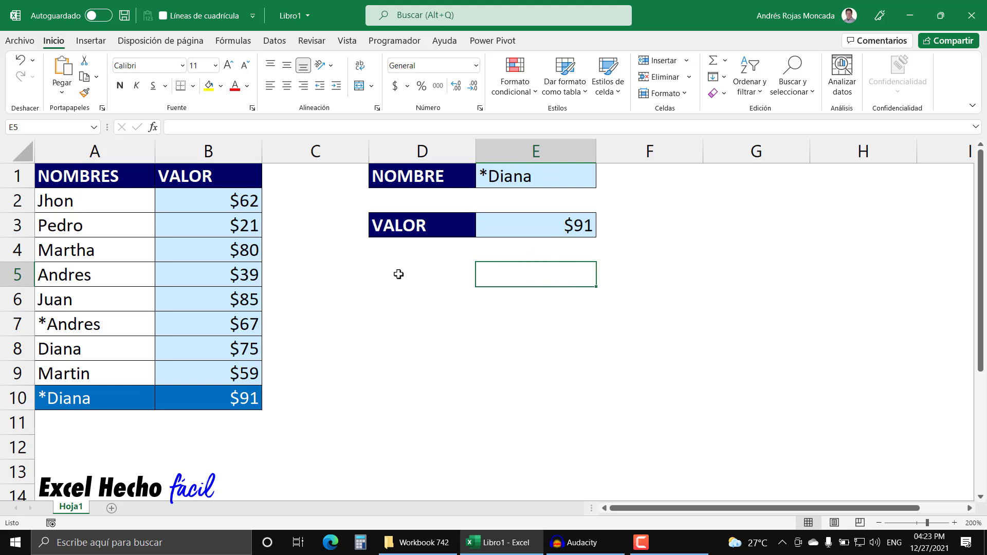